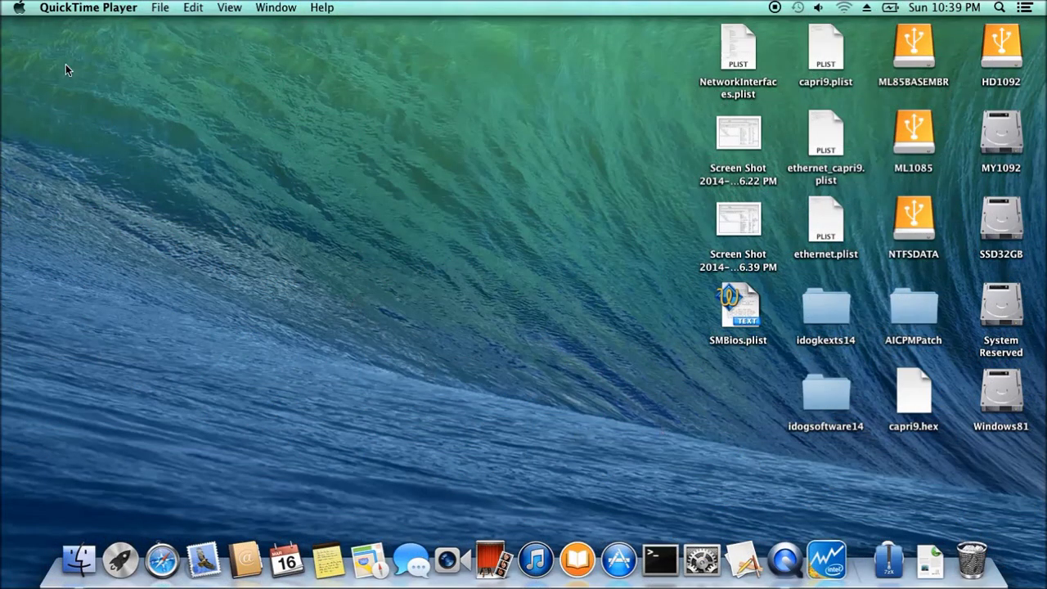
# Check the installed OS X version in the system information window and close it
pyautogui.click(19, 7)
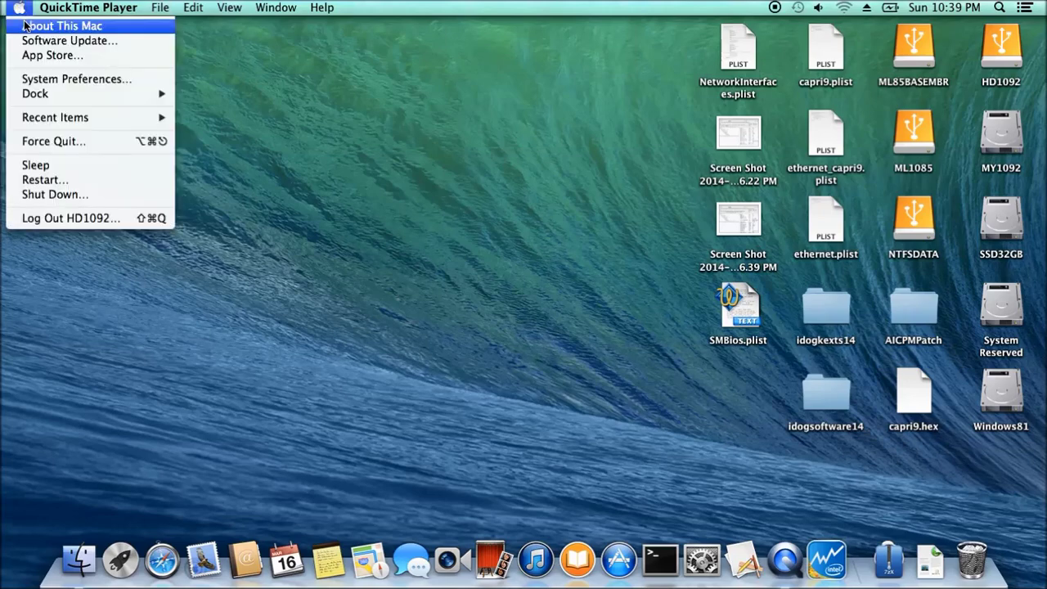
pyautogui.click(23, 25)
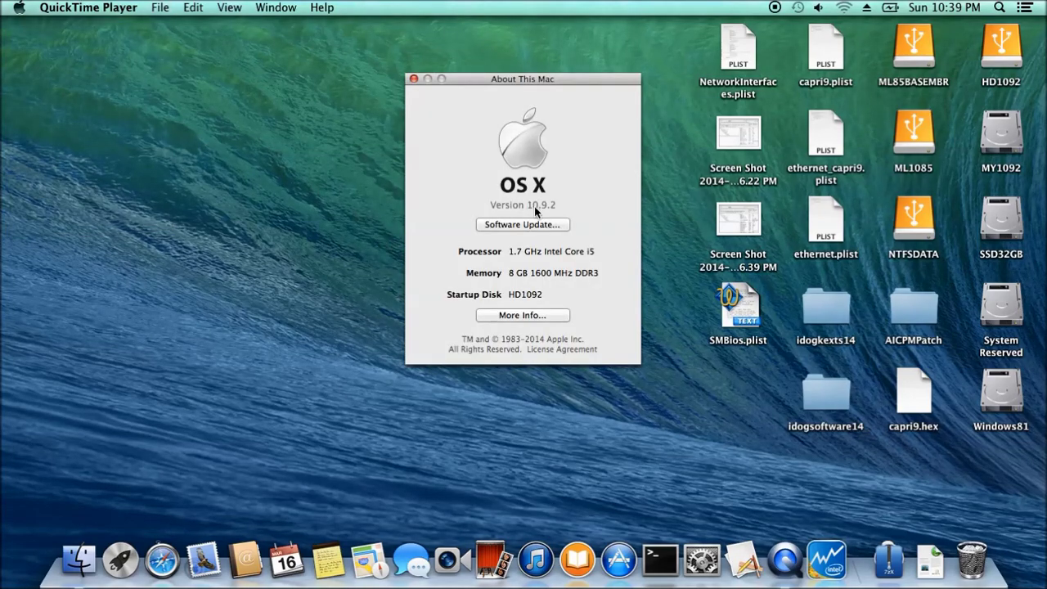
pyautogui.click(414, 79)
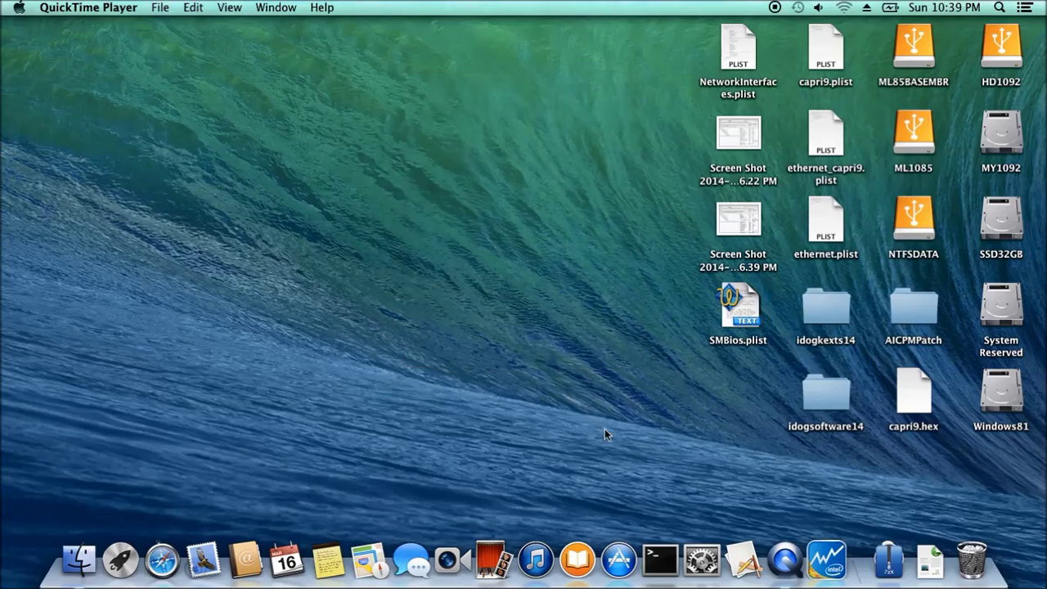
# Switch to IORegistryExplorer, search the registry for en0 and inspect its IOBuiltin property
pyautogui.click(747, 559)
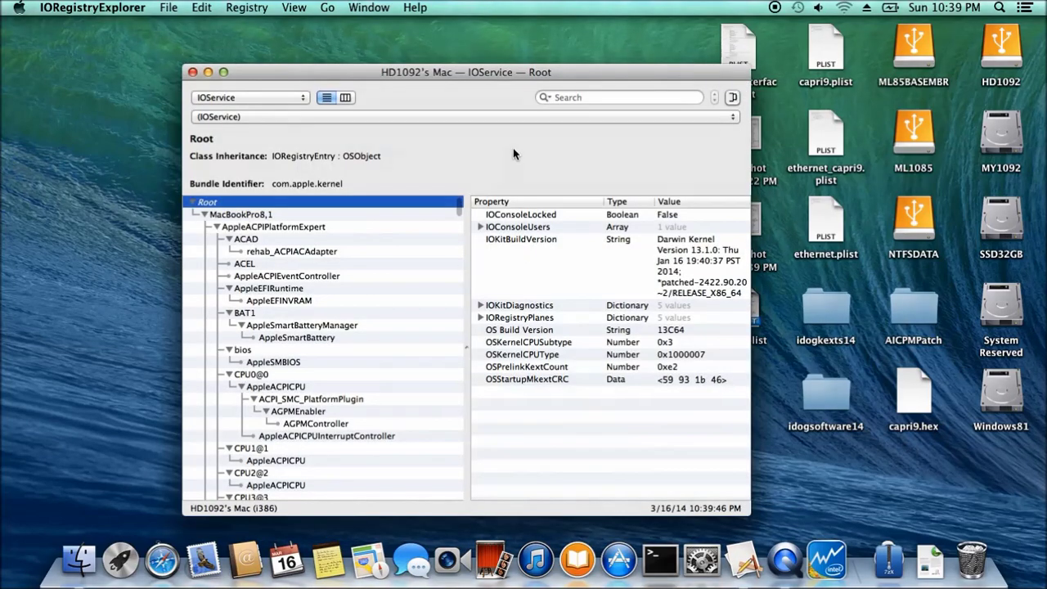
pyautogui.click(581, 98)
pyautogui.write('en')
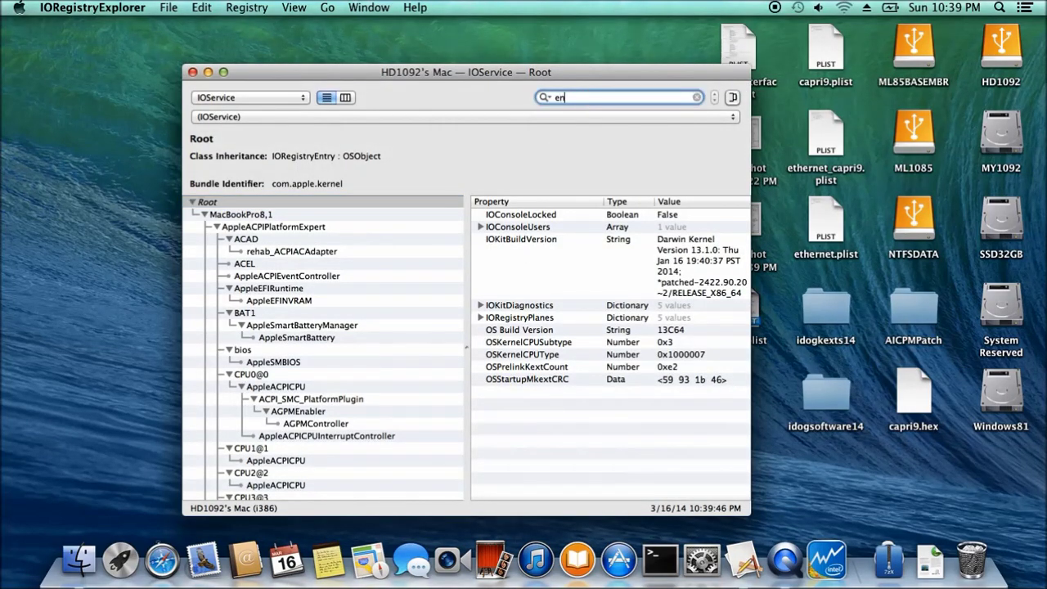
pyautogui.write('0')
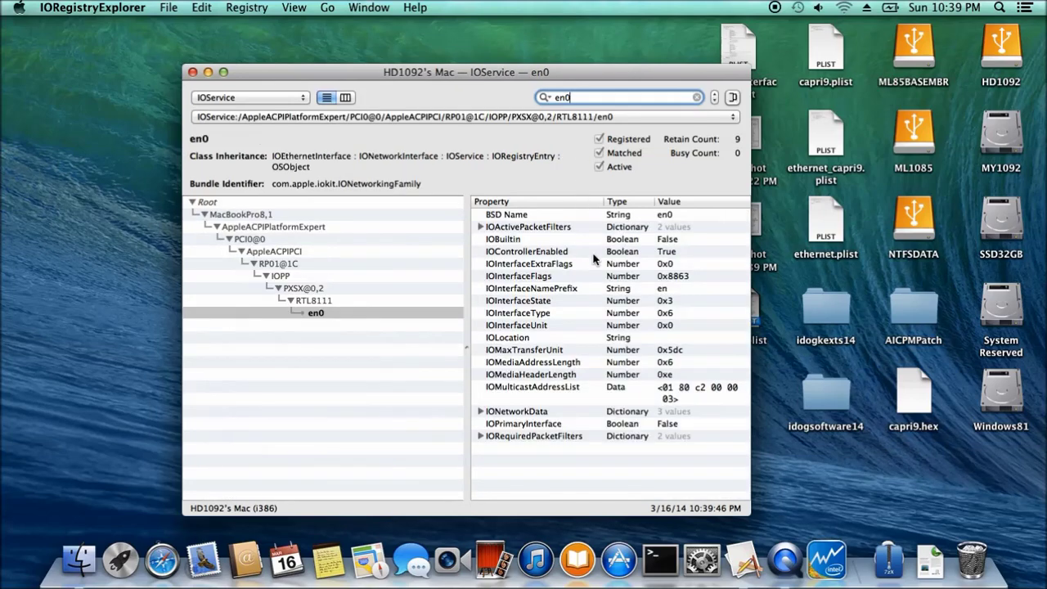
pyautogui.click(511, 240)
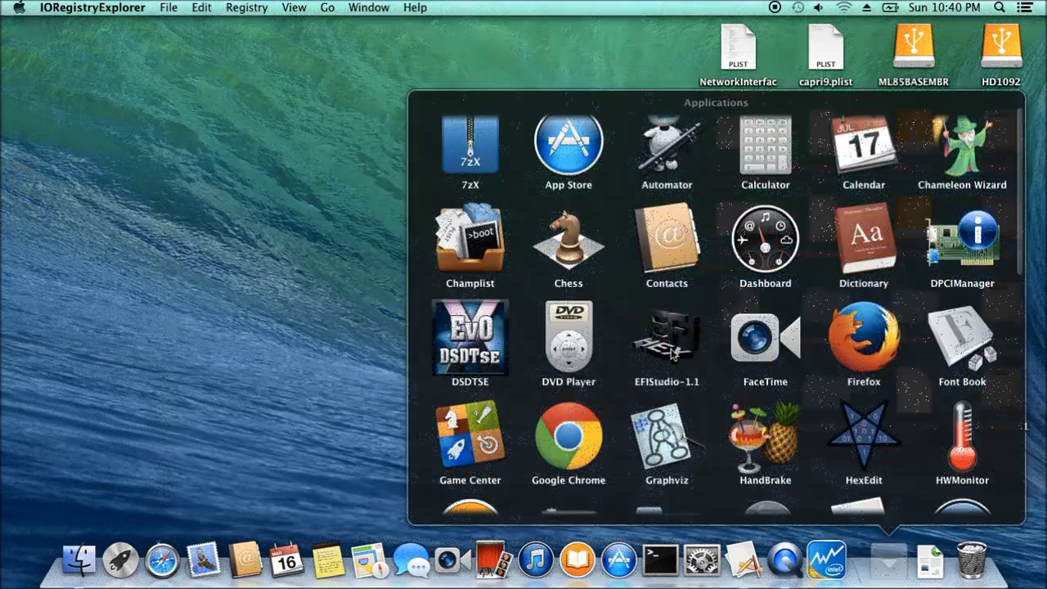
# Switch to EFIStudio and add an Ethernet device to generate its device-path XML
pyautogui.click(679, 377)
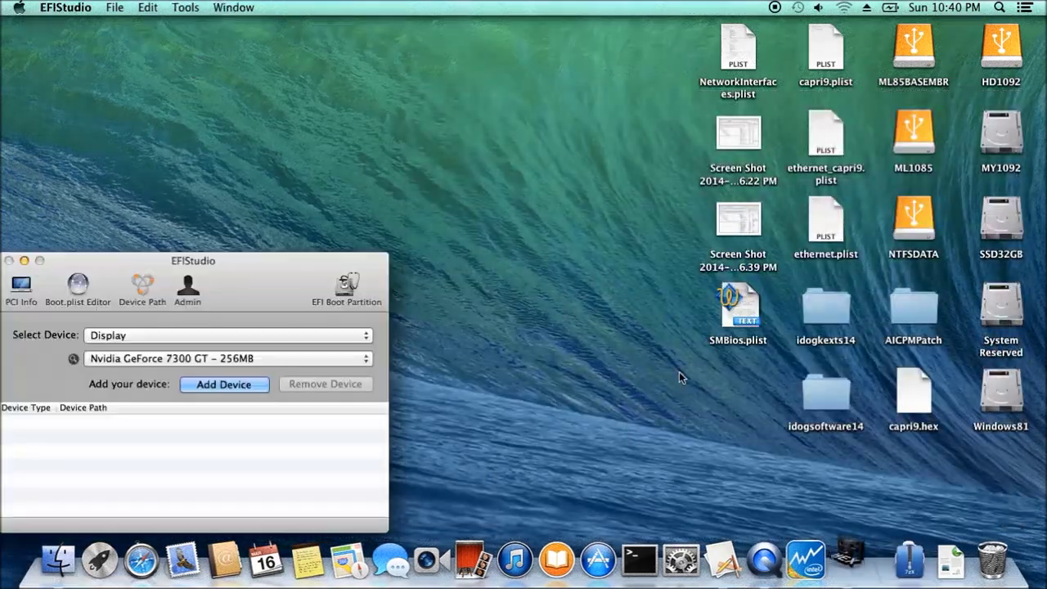
pyautogui.moveTo(288, 279); pyautogui.dragTo(321, 216)
pyautogui.click(290, 271)
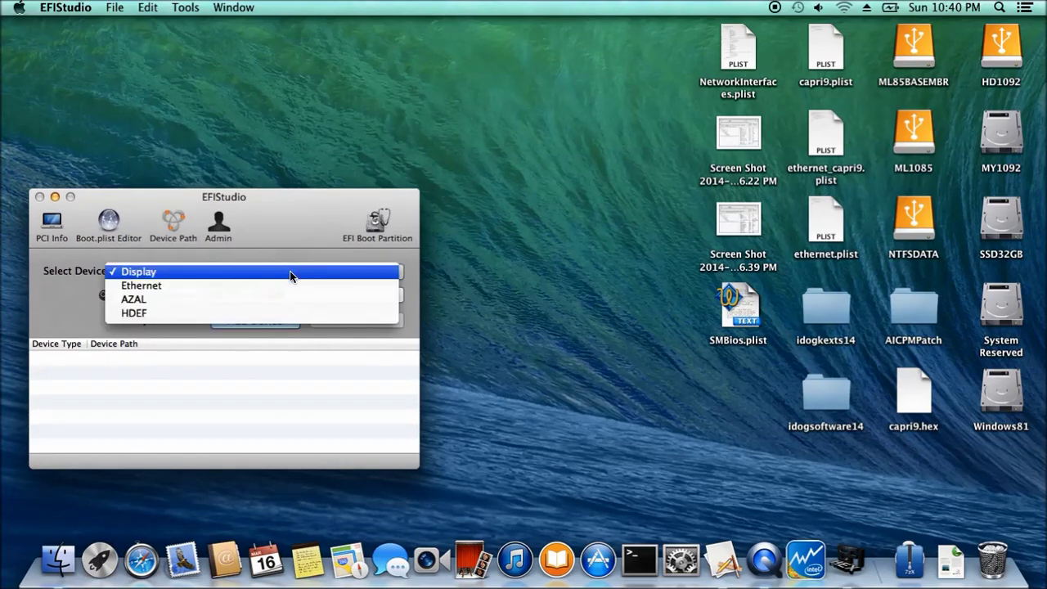
pyautogui.click(287, 288)
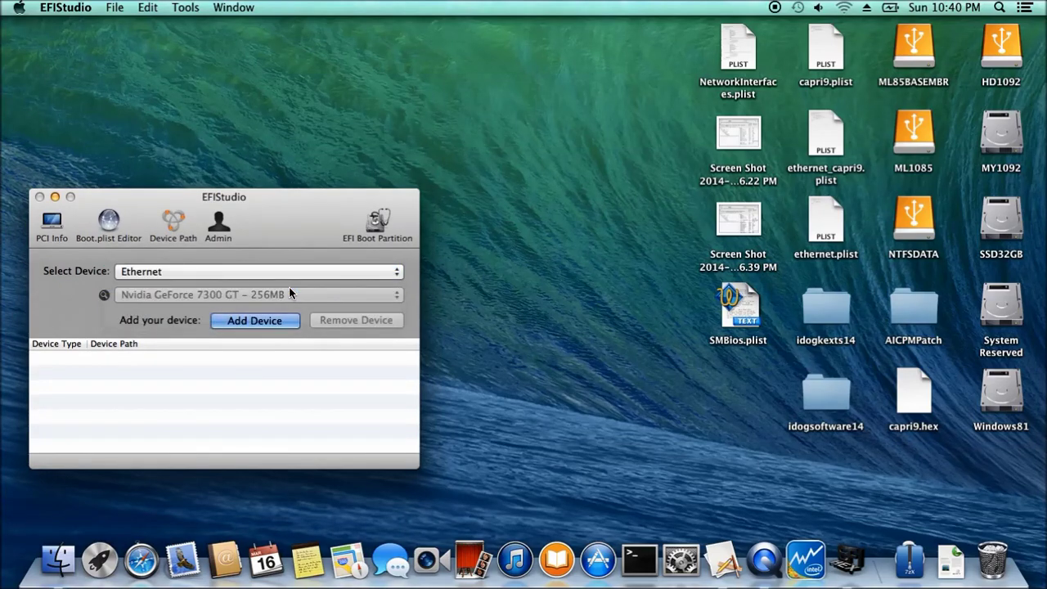
pyautogui.click(258, 321)
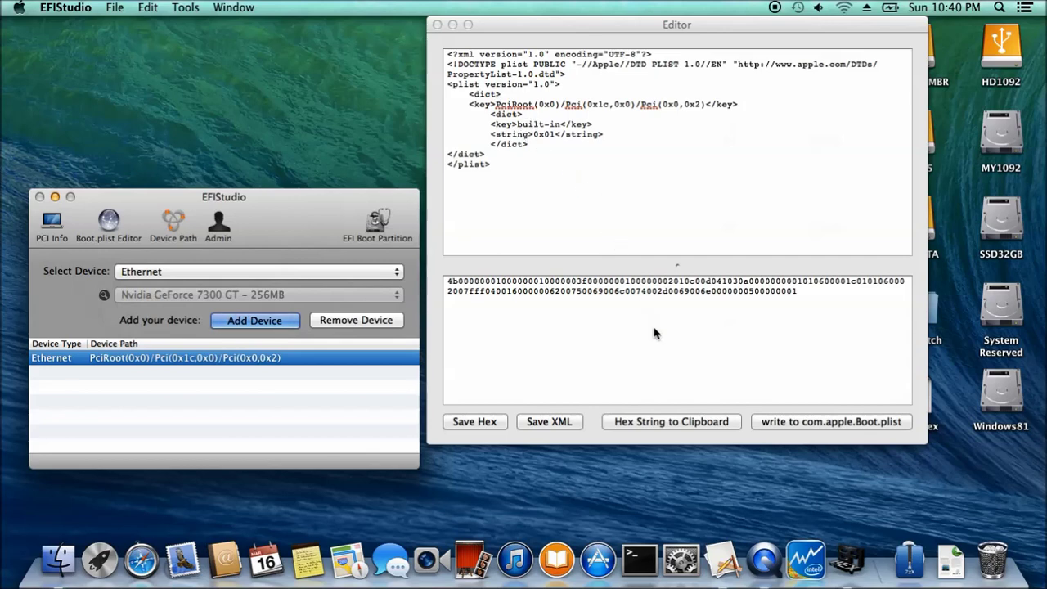
# Save the generated Ethernet XML as en0.plist on the Desktop and close the editor window
pyautogui.click(564, 422)
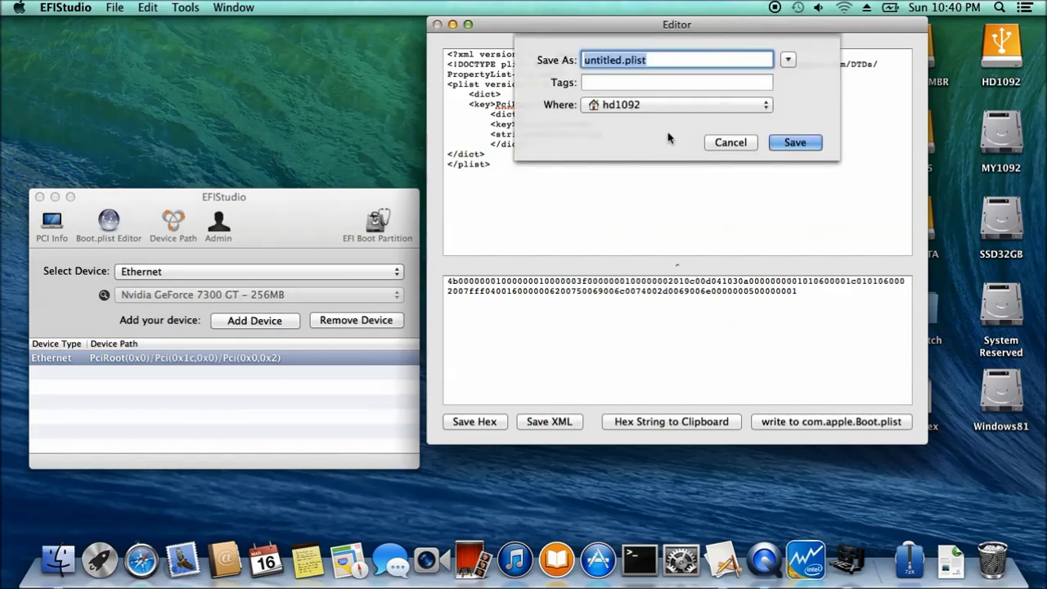
pyautogui.click(621, 60)
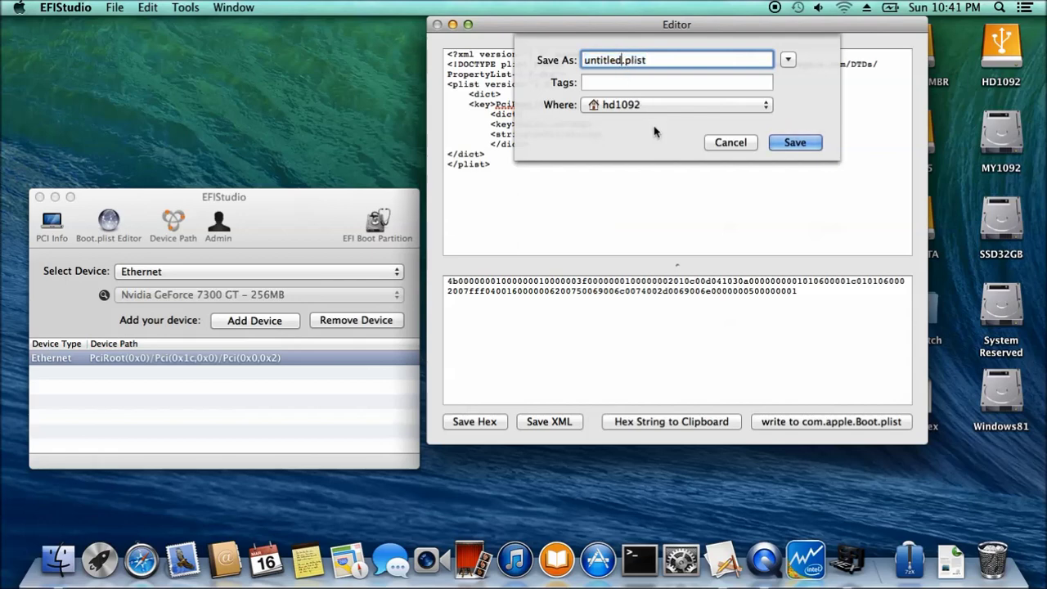
pyautogui.press('BackSpace')
pyautogui.press('BackSpace')
pyautogui.press('BackSpace')
pyautogui.press('BackSpace')
pyautogui.press('BackSpace')
pyautogui.press('BackSpace')
pyautogui.press('BackSpace')
pyautogui.press('BackSpace')
pyautogui.write('en0')
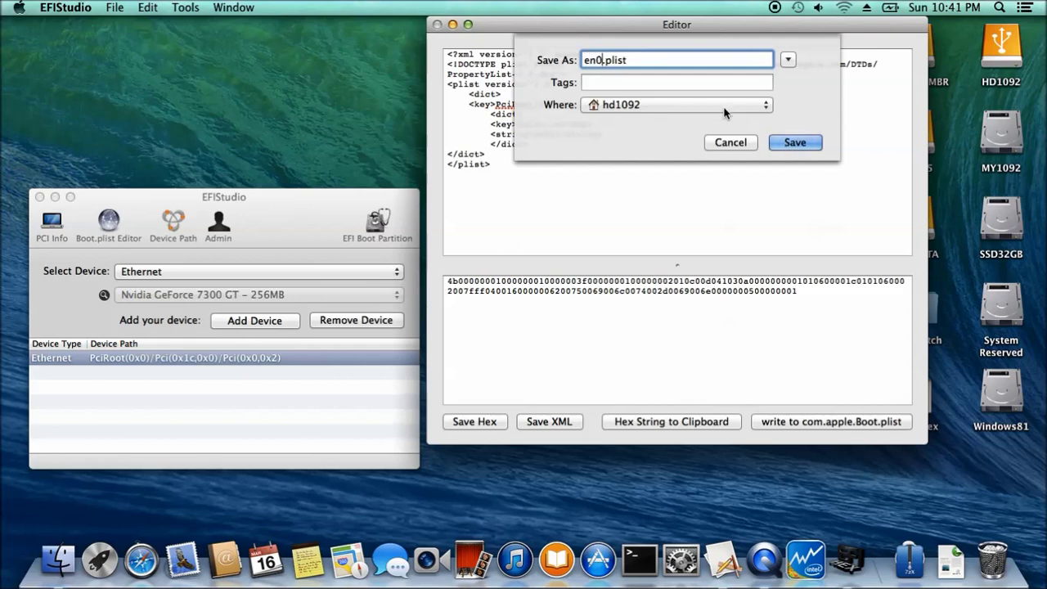
pyautogui.click(708, 105)
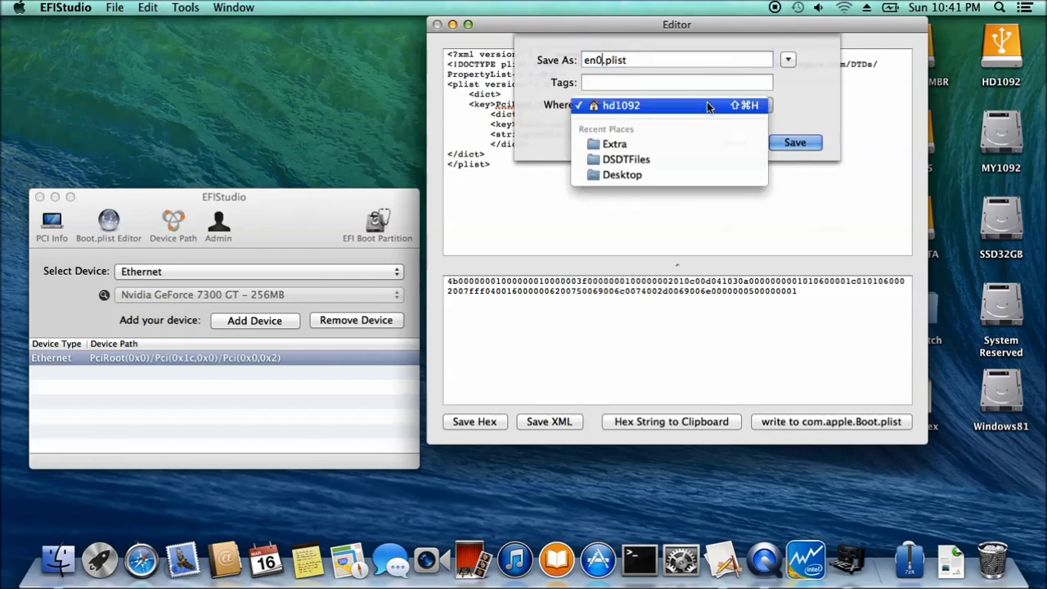
pyautogui.click(684, 175)
pyautogui.click(791, 142)
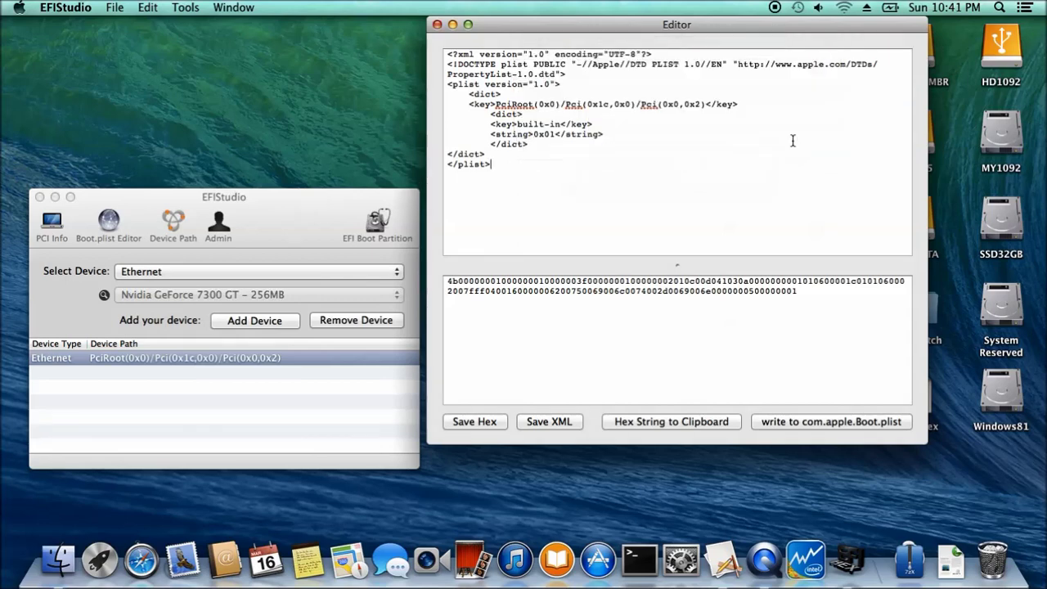
pyautogui.click(437, 25)
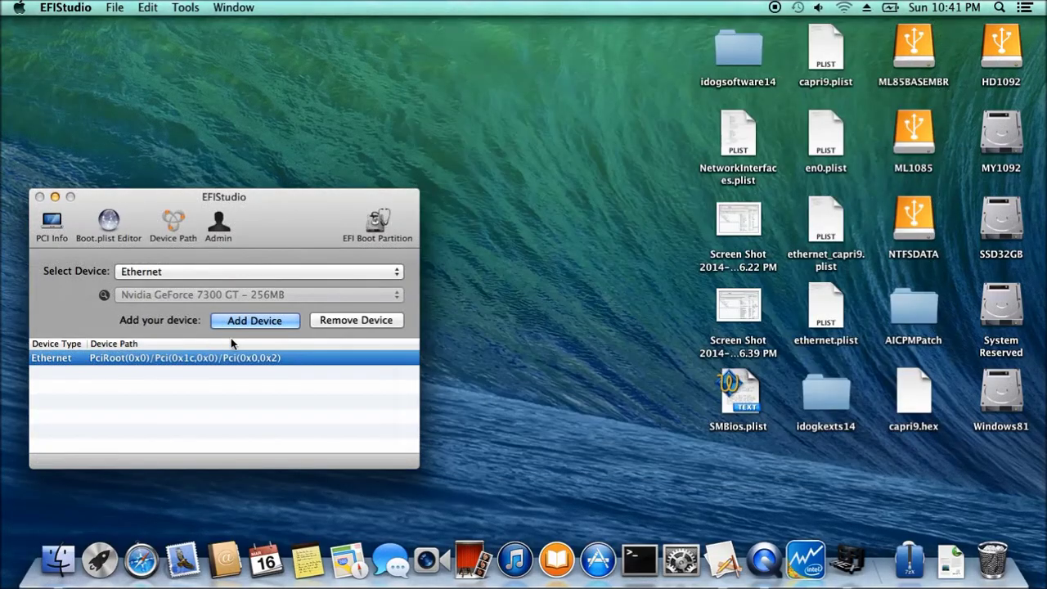
# Replace the Ethernet entry with a Display device using Nvidia GeForce 7300 GT - 256MB and highlight its PciRoot path in the generated XML
pyautogui.click(232, 271)
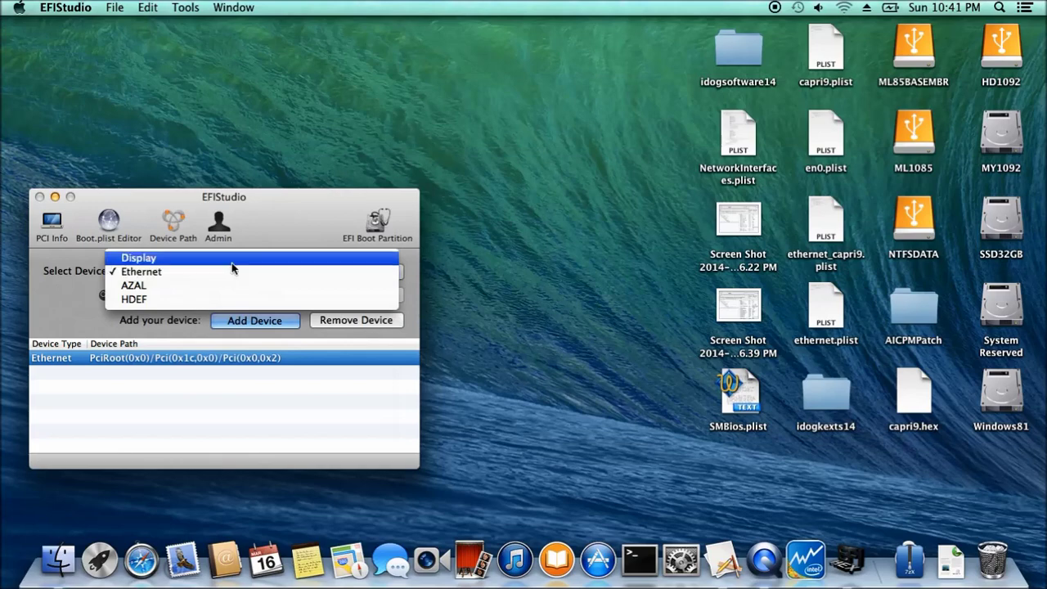
pyautogui.click(233, 262)
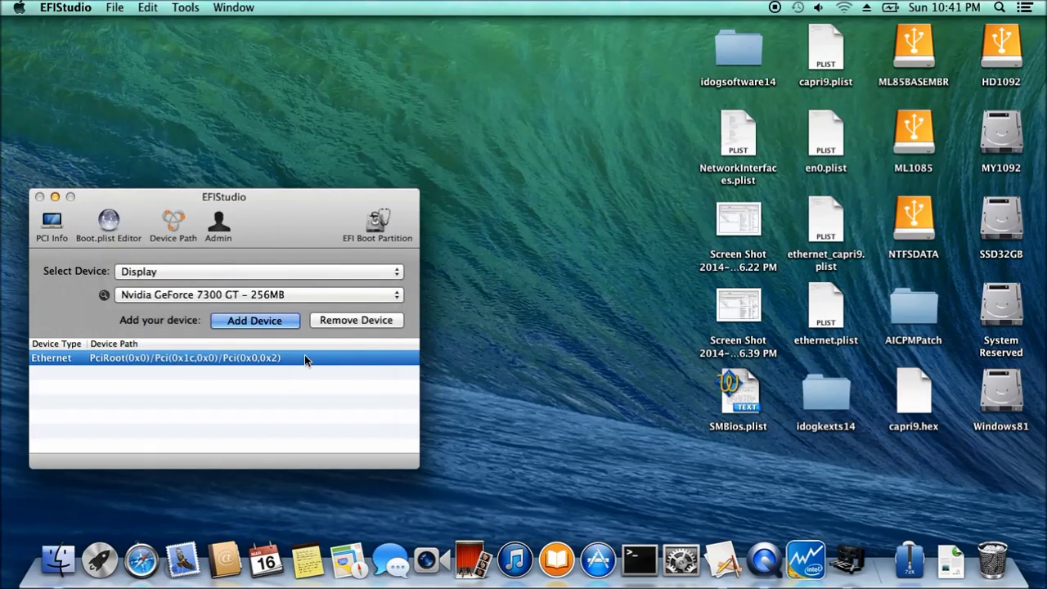
pyautogui.click(244, 294)
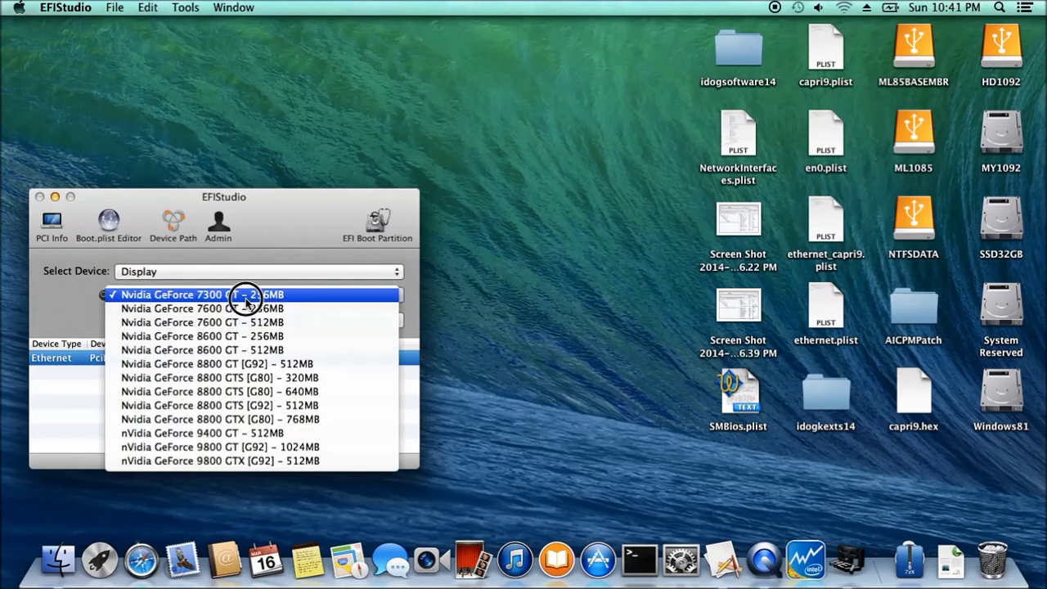
pyautogui.click(245, 297)
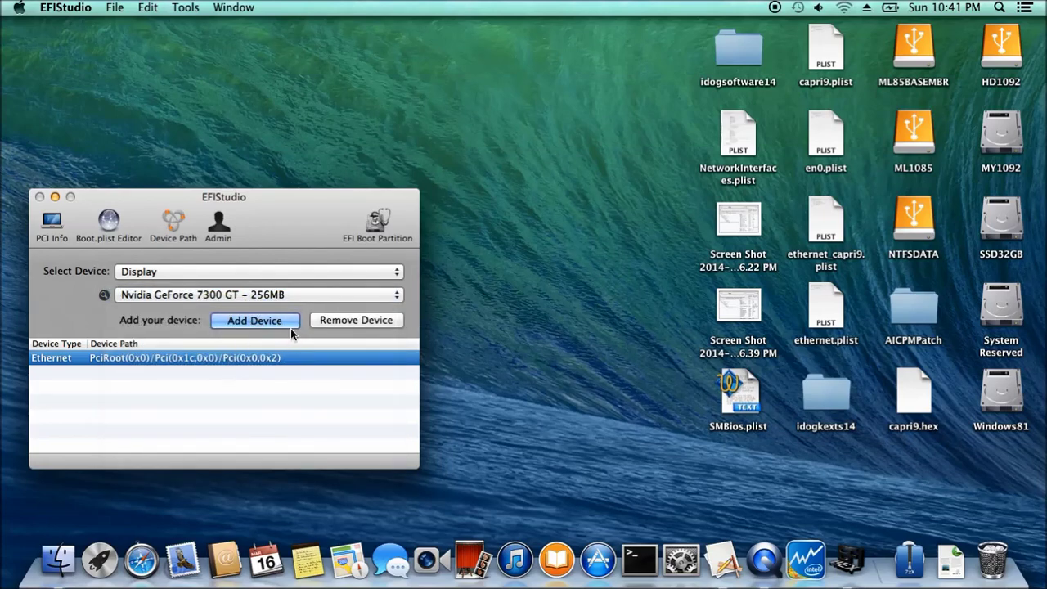
pyautogui.click(338, 322)
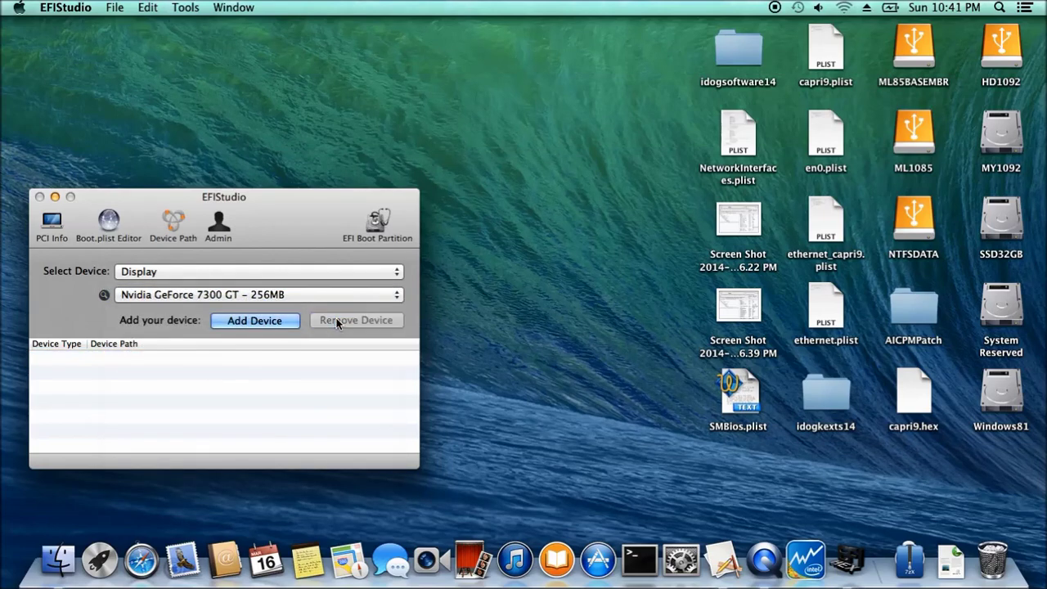
pyautogui.click(275, 320)
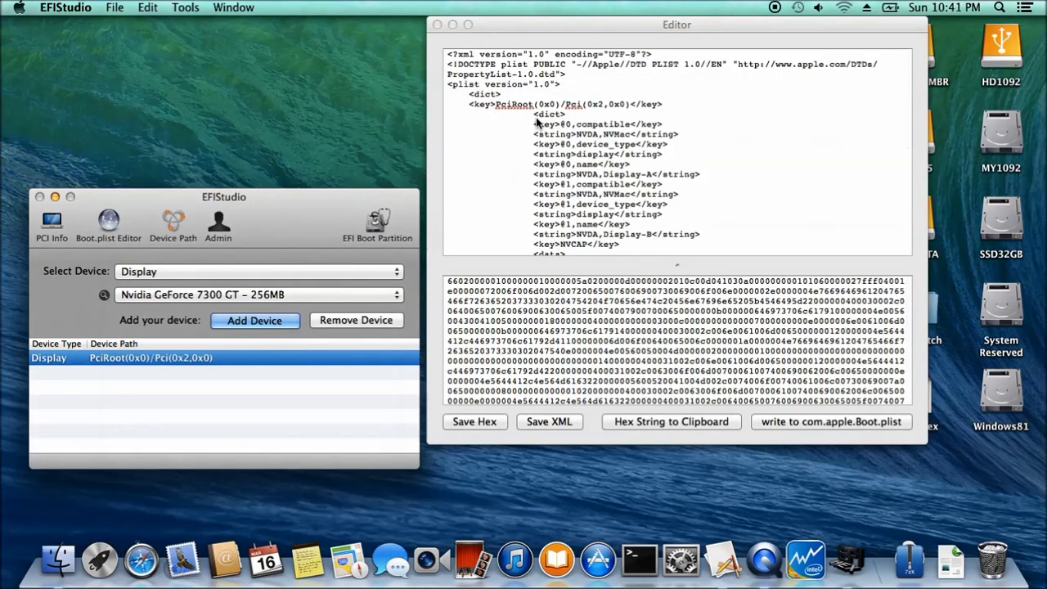
pyautogui.click(472, 106)
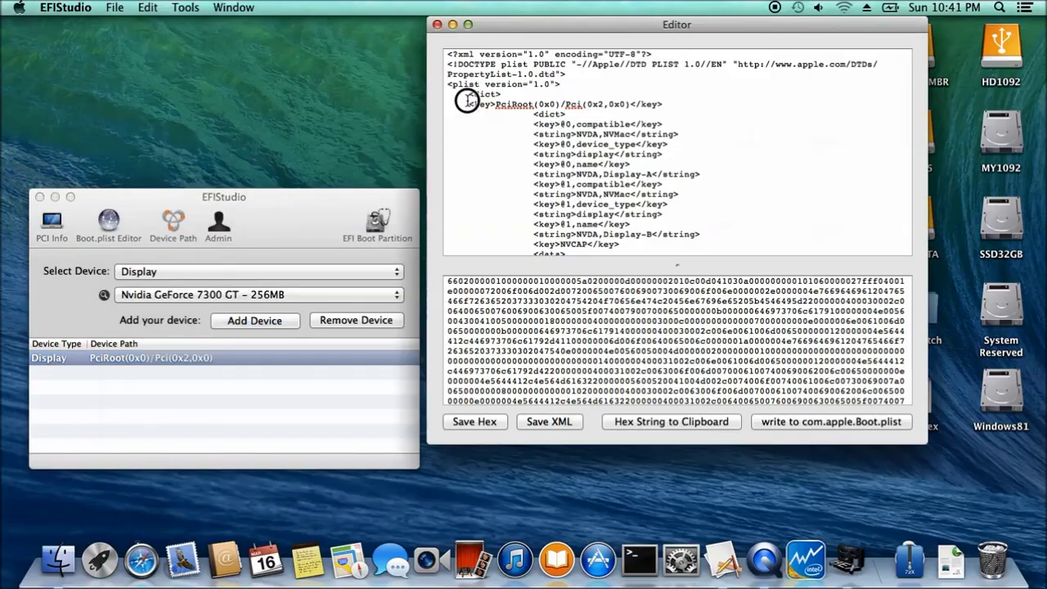
pyautogui.moveTo(470, 104); pyautogui.dragTo(627, 105)
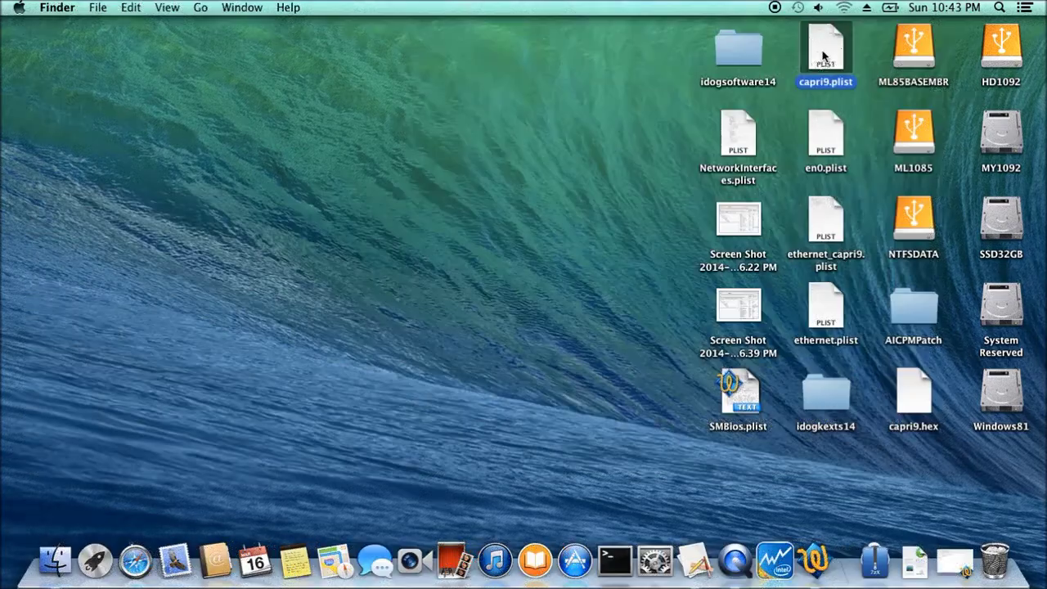
# Open capri9.plist from the Desktop, set the AAPL,ig-platform-id string to 0x01660003 and save the file
pyautogui.doubleClick(824, 41)
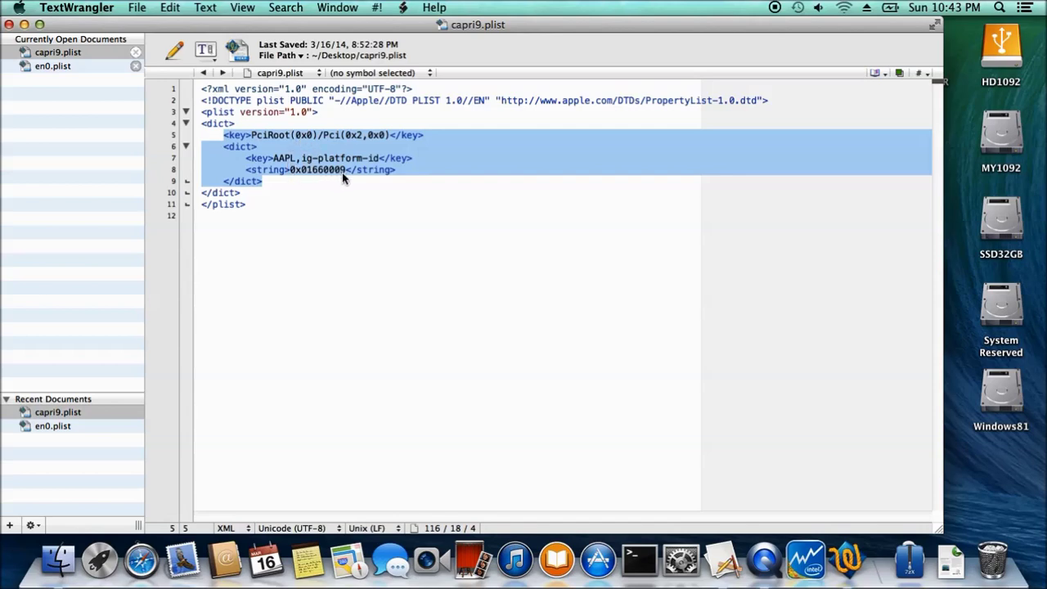
pyautogui.click(343, 175)
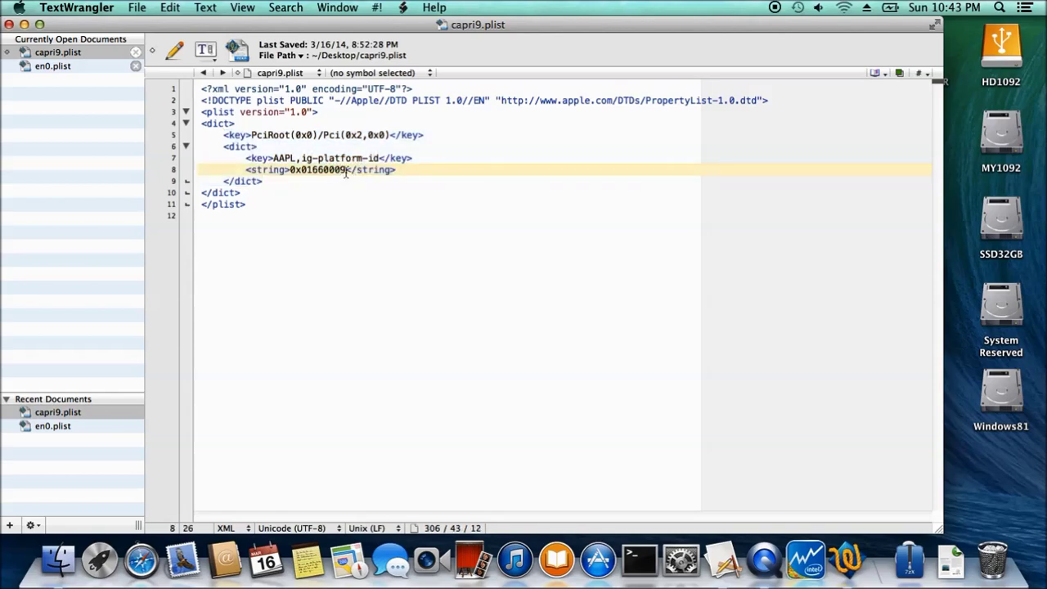
pyautogui.press('BackSpace')
pyautogui.write('3')
pyautogui.click(136, 8)
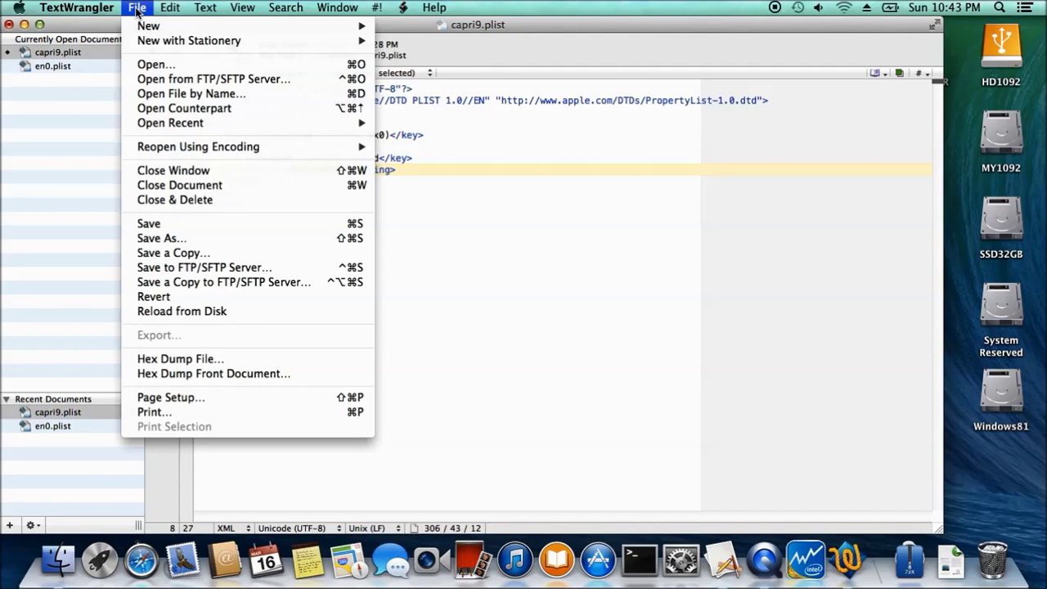
pyautogui.click(143, 225)
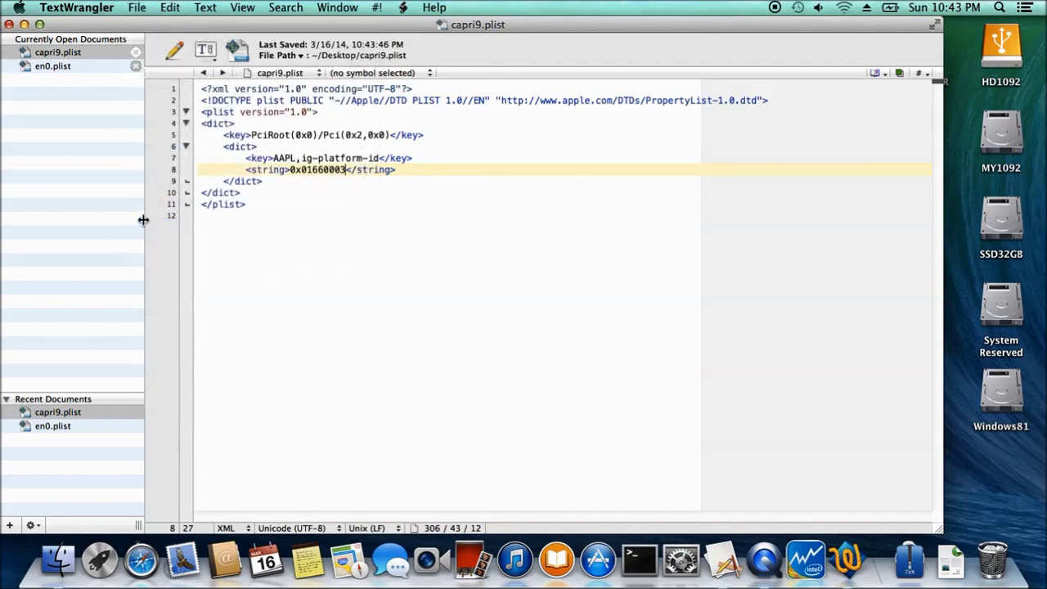
# Review the Ethernet device path and built-in key in en0.plist and return to capri9.plist
pyautogui.click(52, 66)
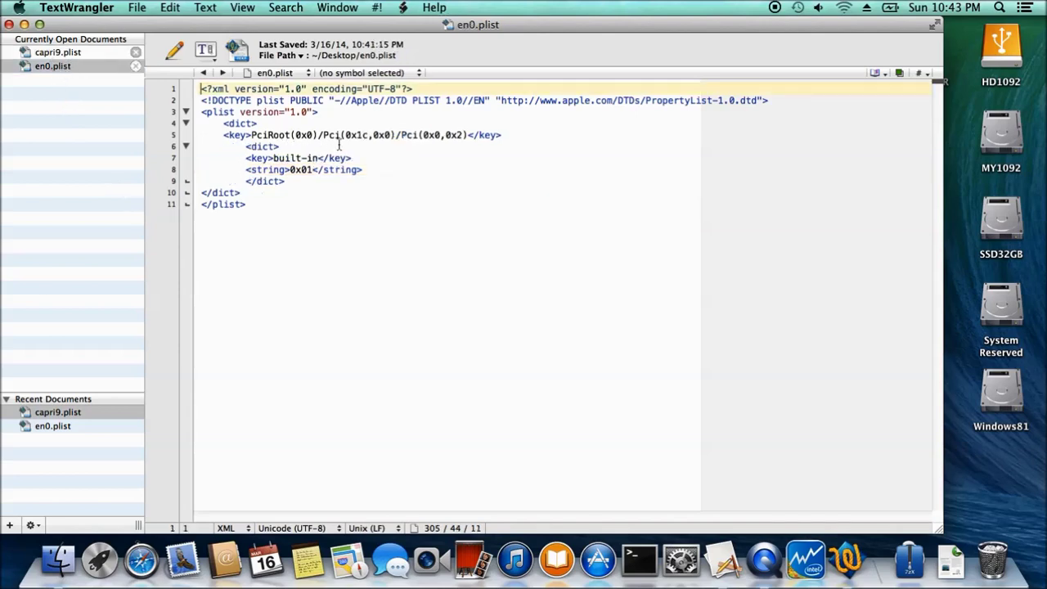
pyautogui.click(87, 52)
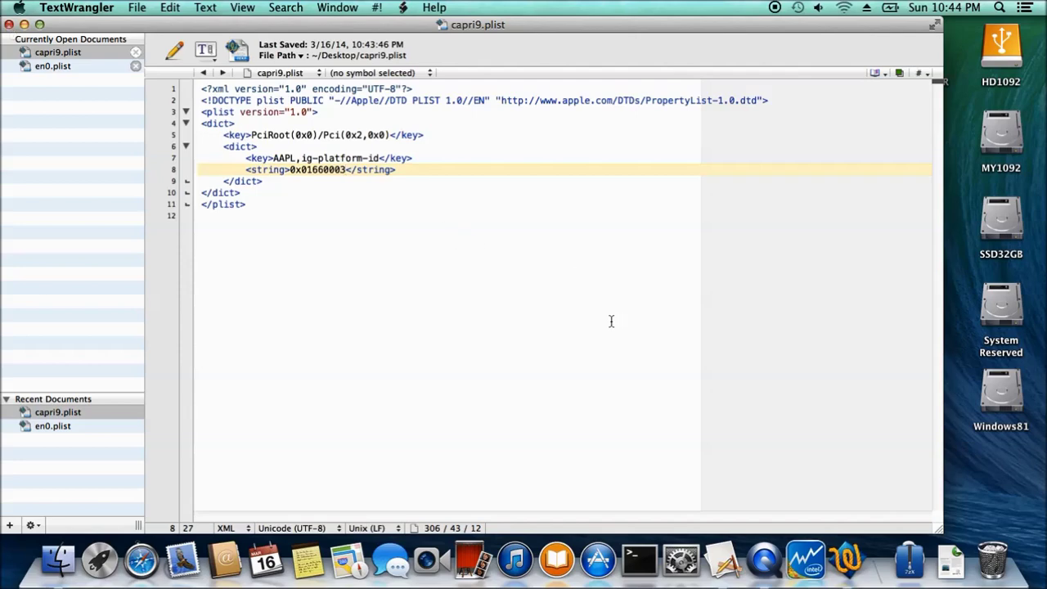
# Switch to EFIStudio, add the Nvidia GeForce 7300 GT - 256MB Display device and examine the PciRoot path in its generated XML
pyautogui.click(912, 565)
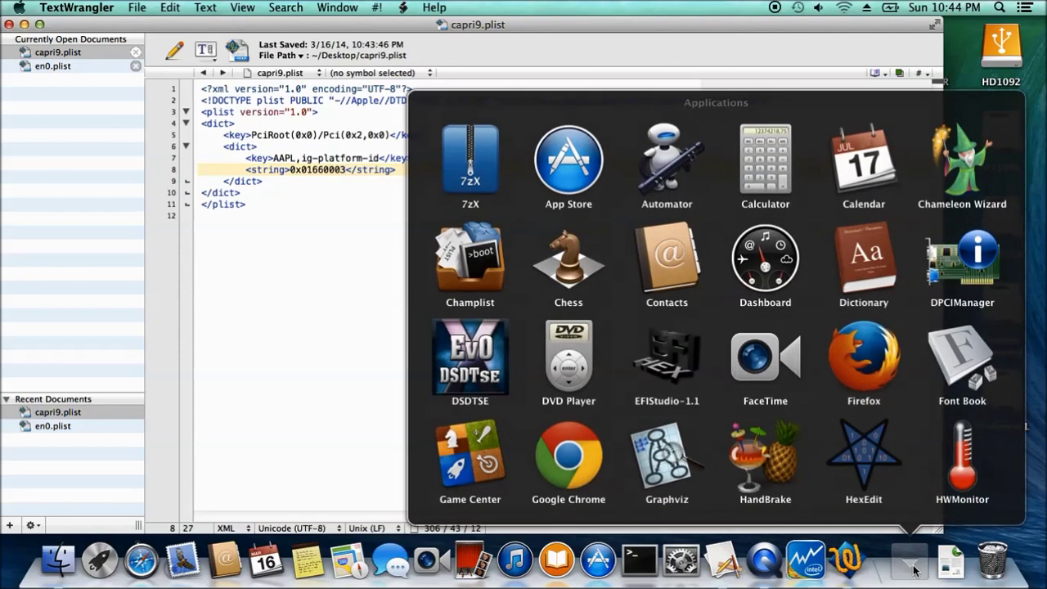
pyautogui.click(686, 363)
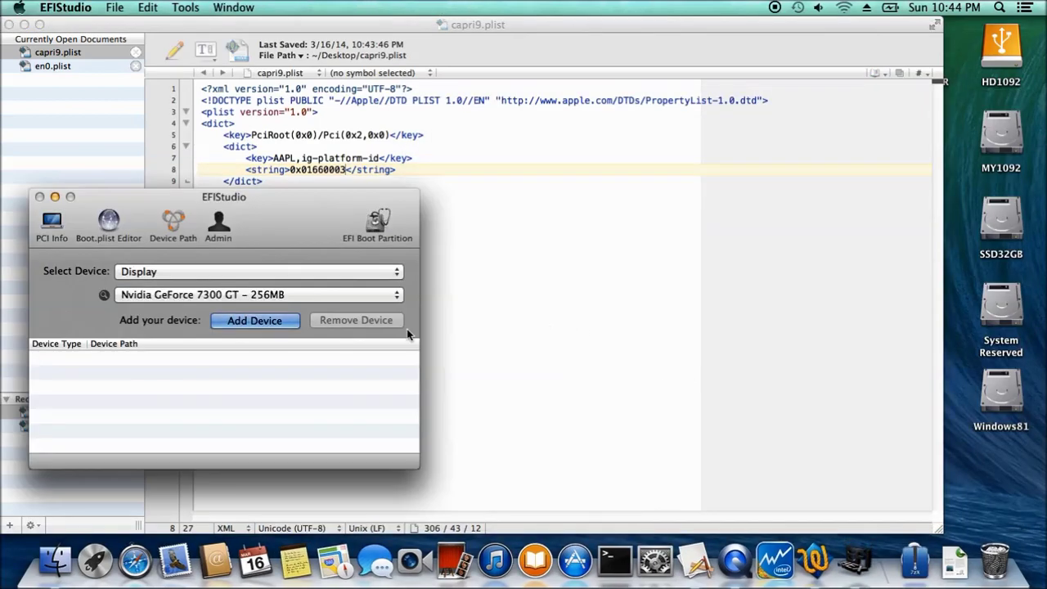
pyautogui.click(276, 321)
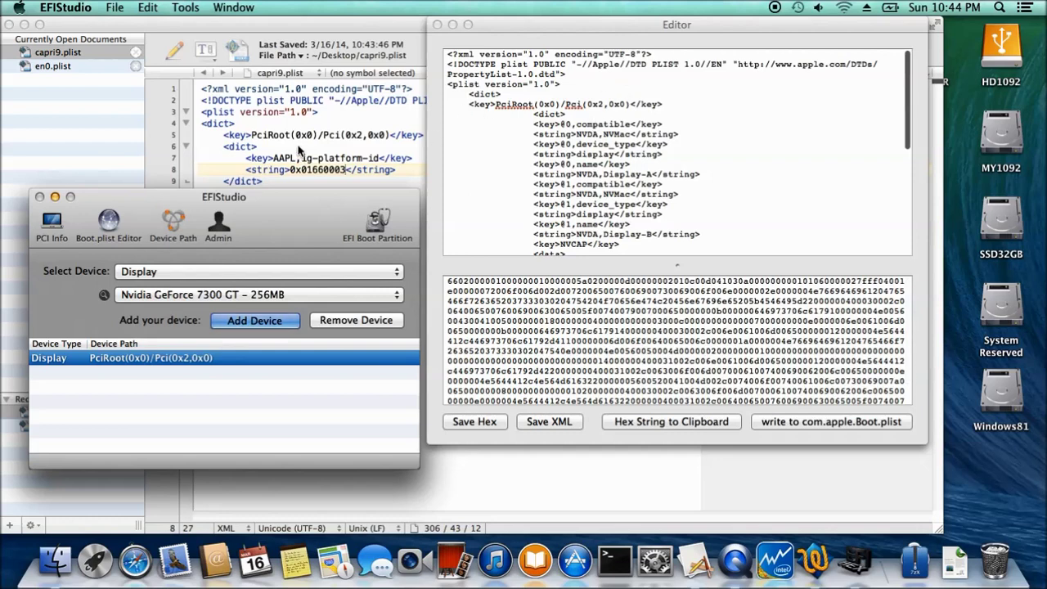
pyautogui.click(497, 103)
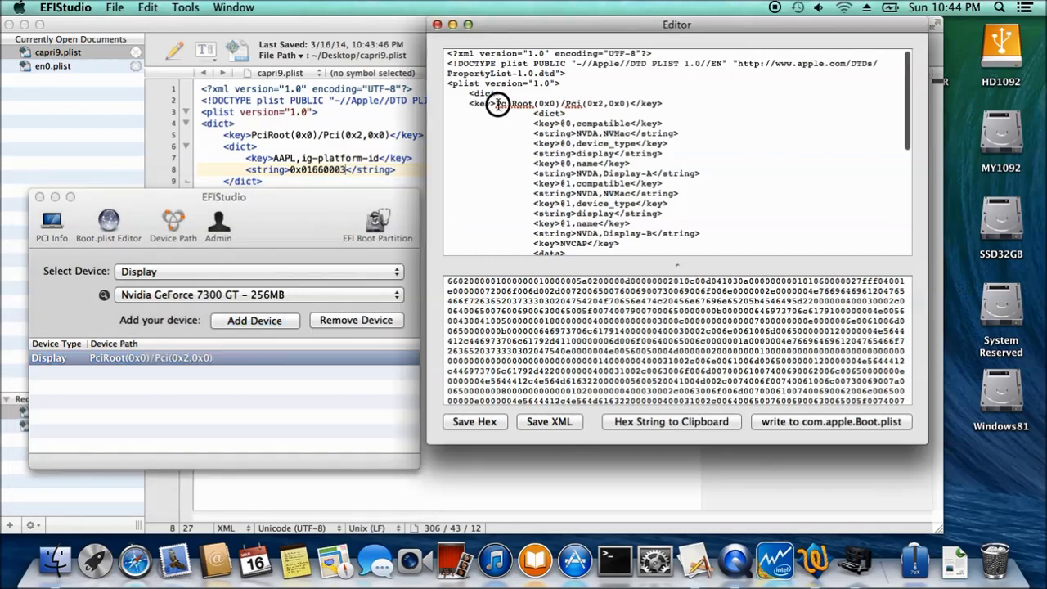
pyautogui.moveTo(497, 103); pyautogui.dragTo(563, 107)
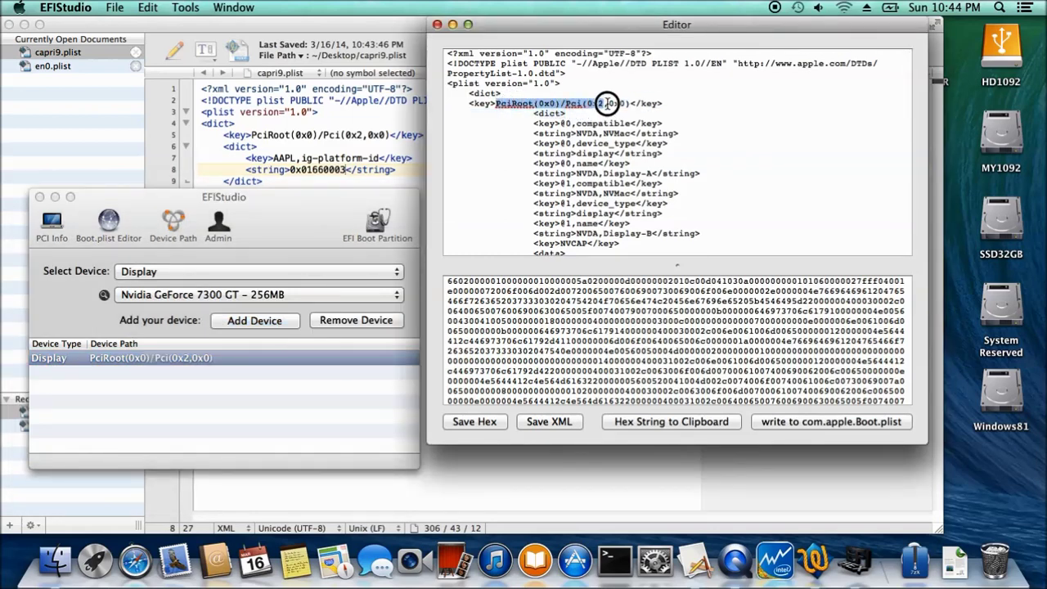
pyautogui.moveTo(607, 103); pyautogui.dragTo(630, 103)
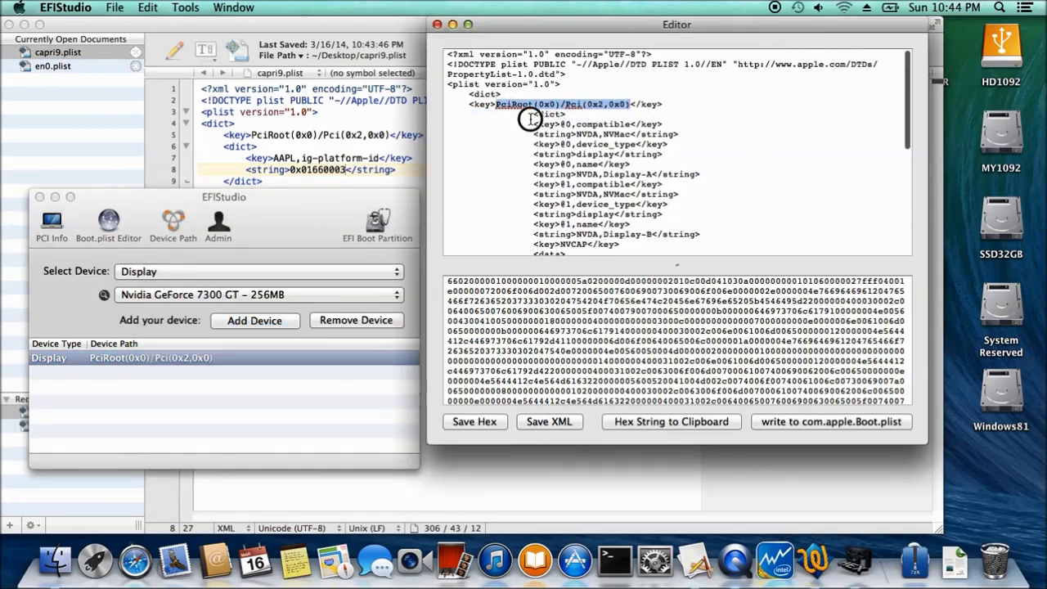
pyautogui.moveTo(530, 119); pyautogui.dragTo(534, 114)
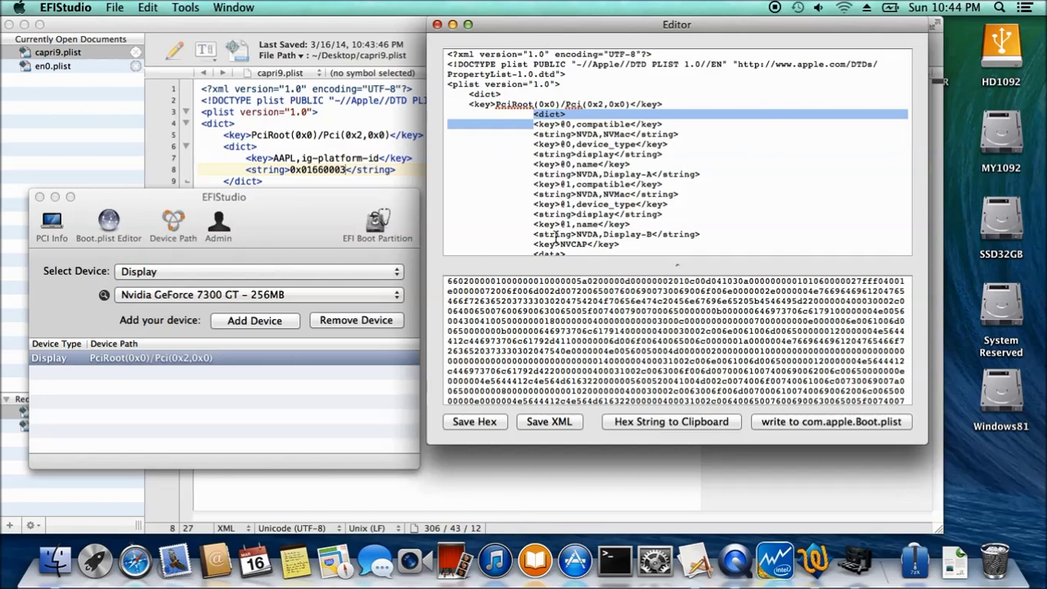
# Close the generated XML editor and quit EFIStudio
pyautogui.click(437, 24)
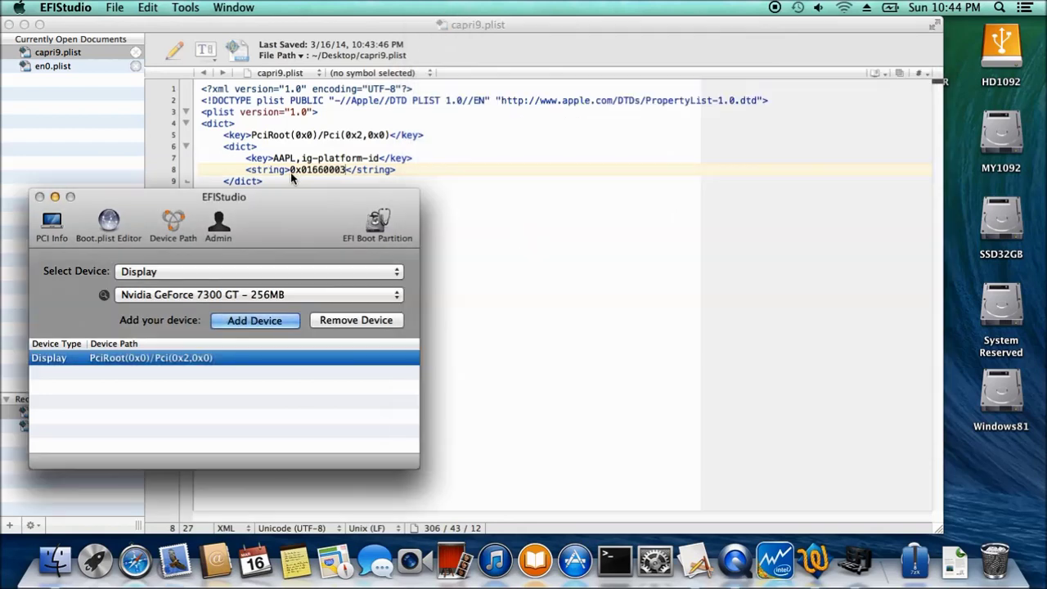
pyautogui.click(71, 8)
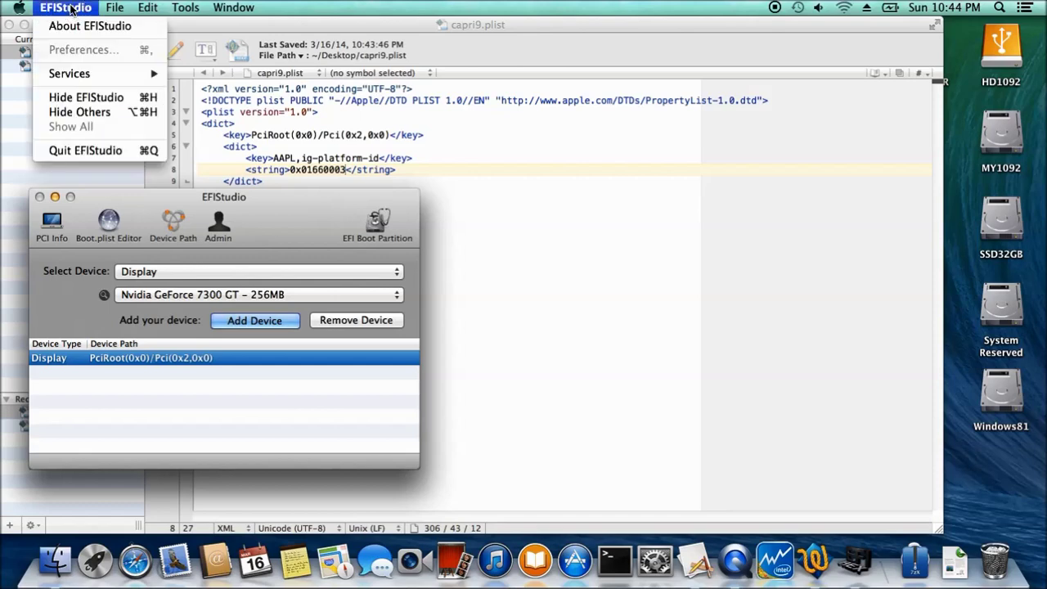
pyautogui.click(66, 150)
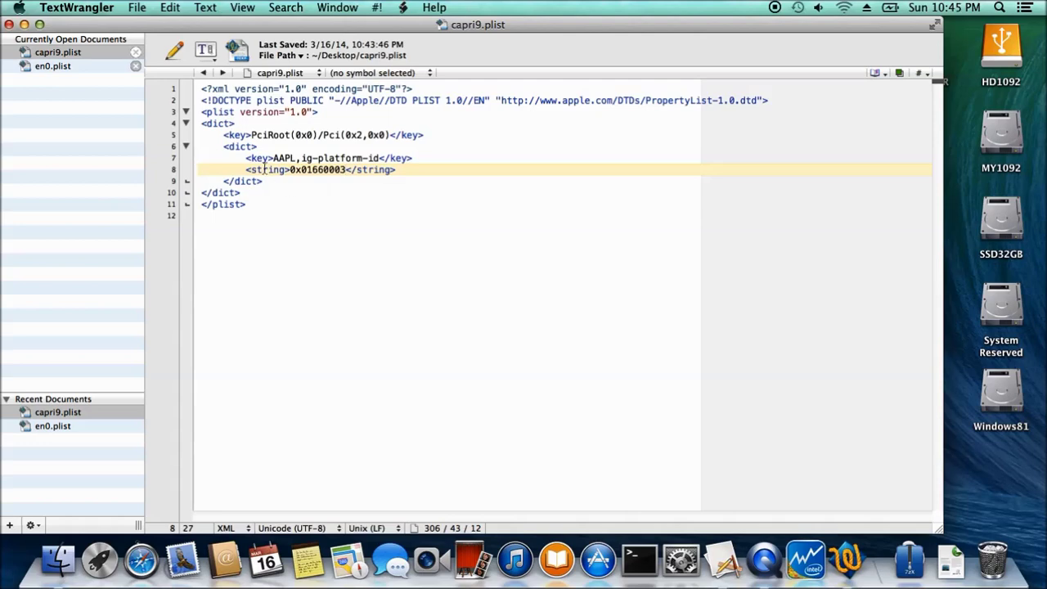
# Copy the Ethernet PciRoot key and its built-in dict from en0.plist into capri9.plist, on a new line after the ig-platform-id dict
pyautogui.click(71, 65)
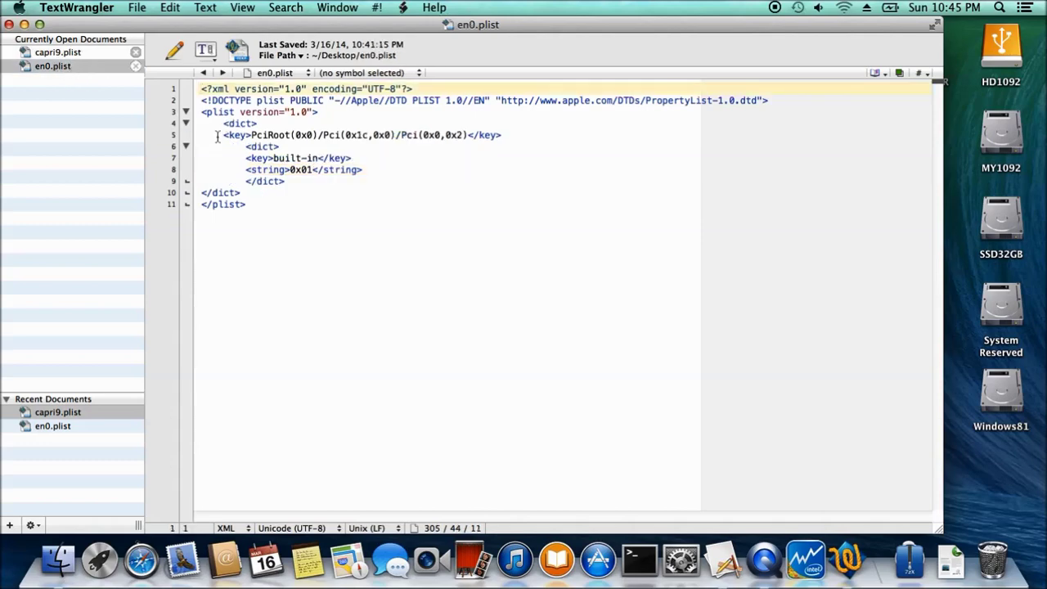
pyautogui.moveTo(220, 132); pyautogui.dragTo(300, 176)
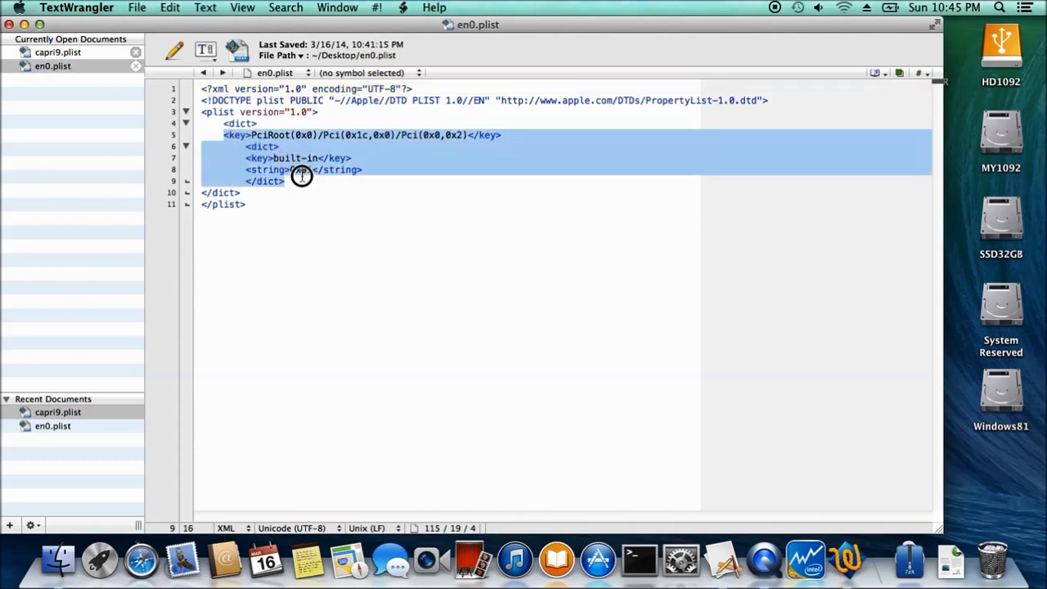
pyautogui.rightClick(255, 163)
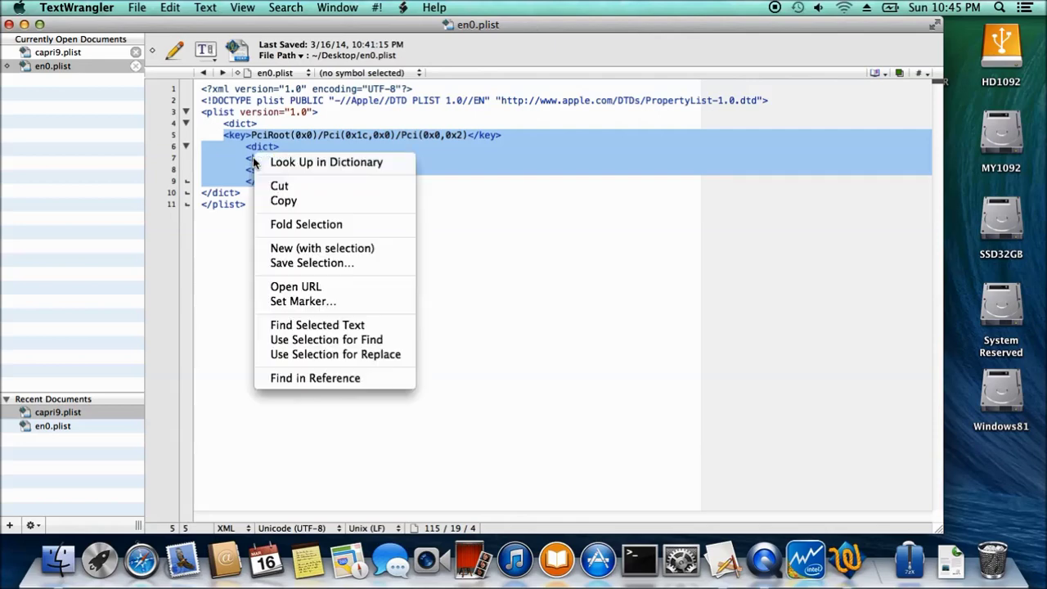
pyautogui.click(278, 200)
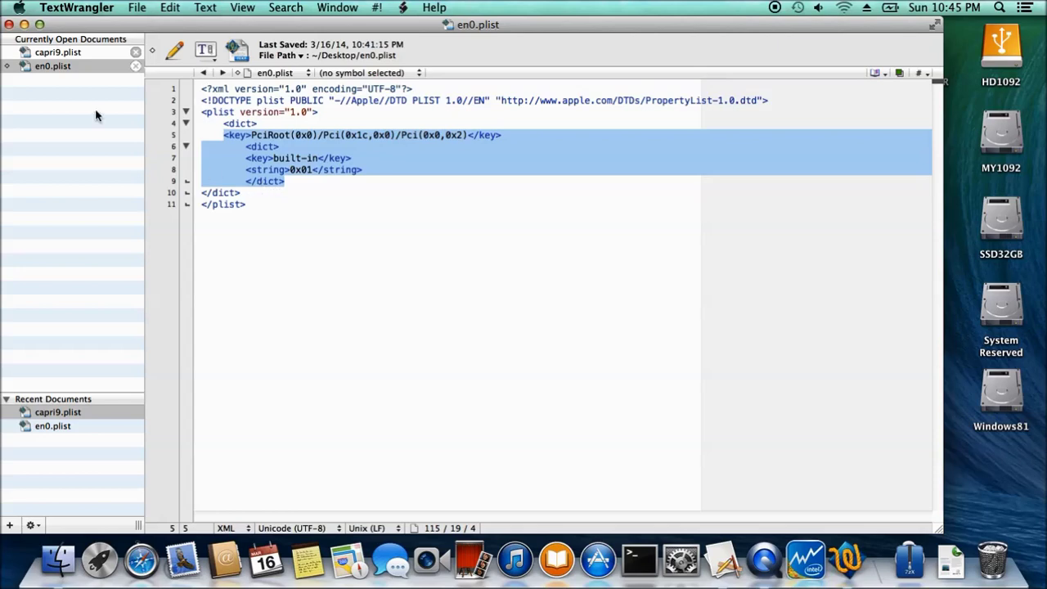
pyautogui.click(74, 51)
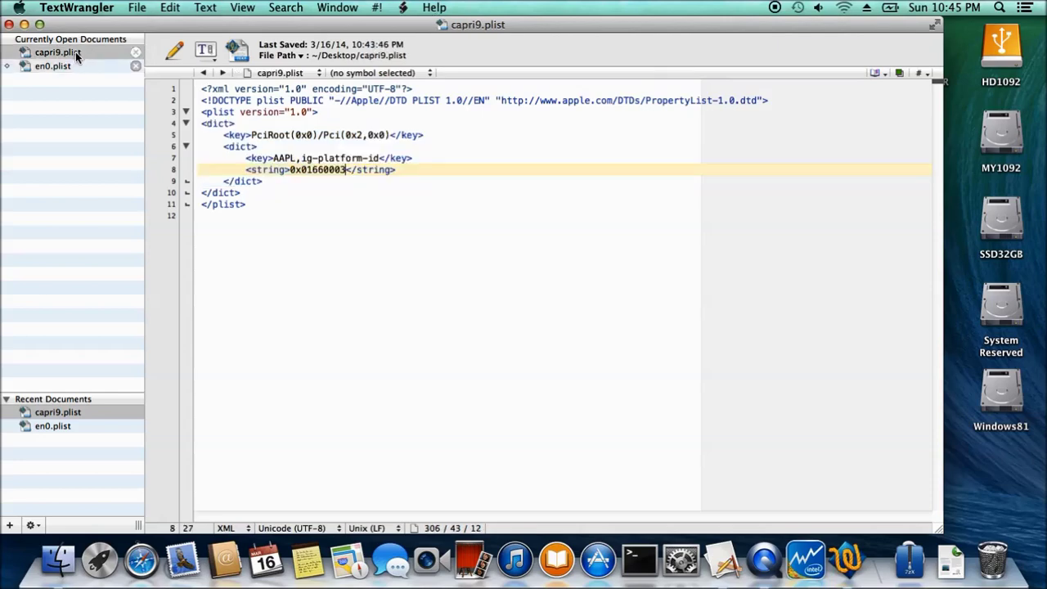
pyautogui.click(300, 182)
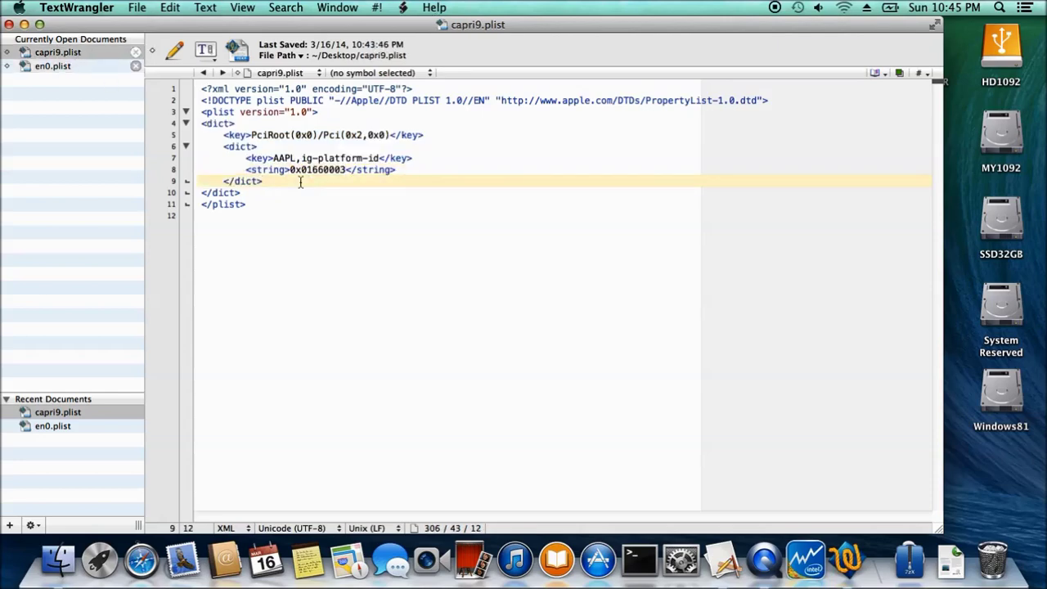
pyautogui.press('Return')
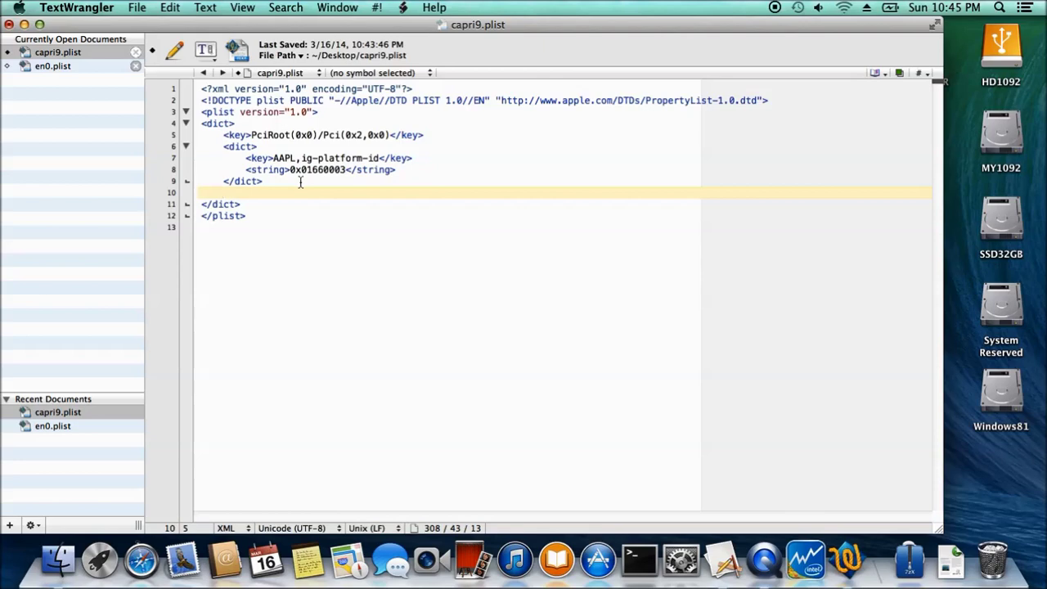
pyautogui.press('super+v')
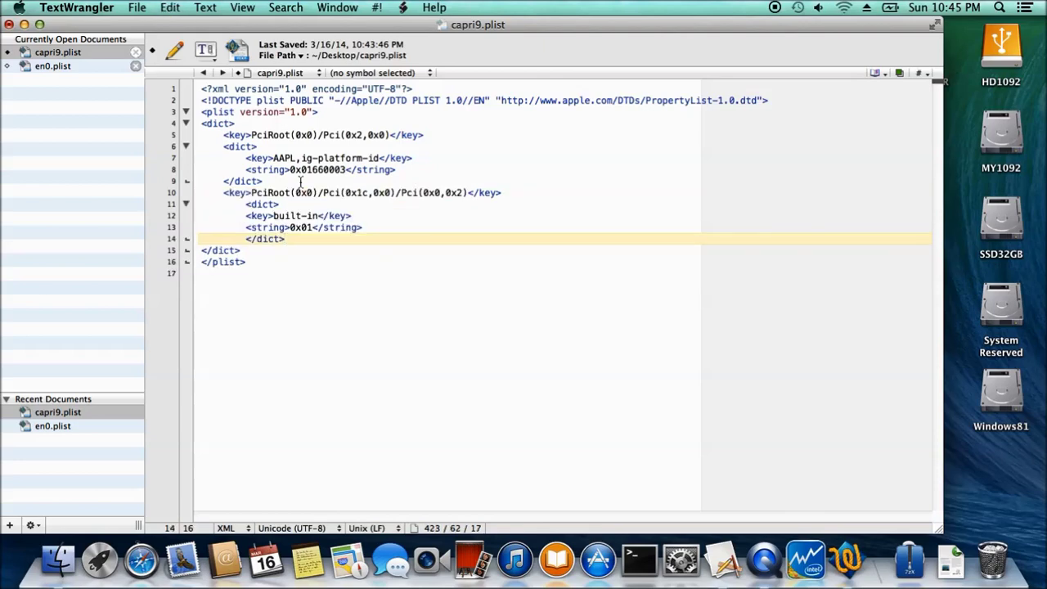
# Save the combined plist as capri3_en0.plist on the Desktop
pyautogui.click(136, 9)
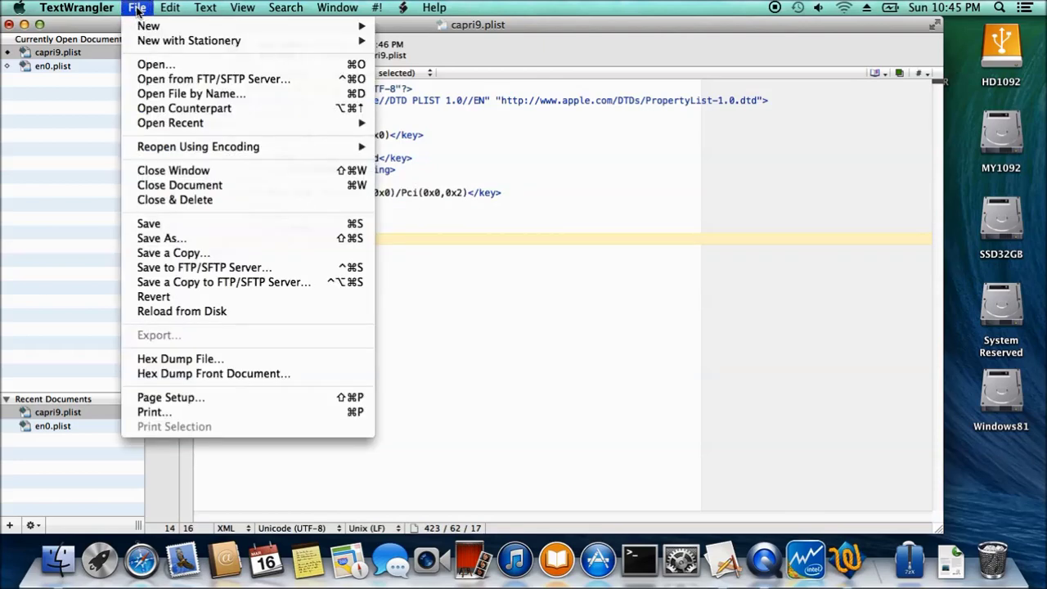
pyautogui.click(174, 243)
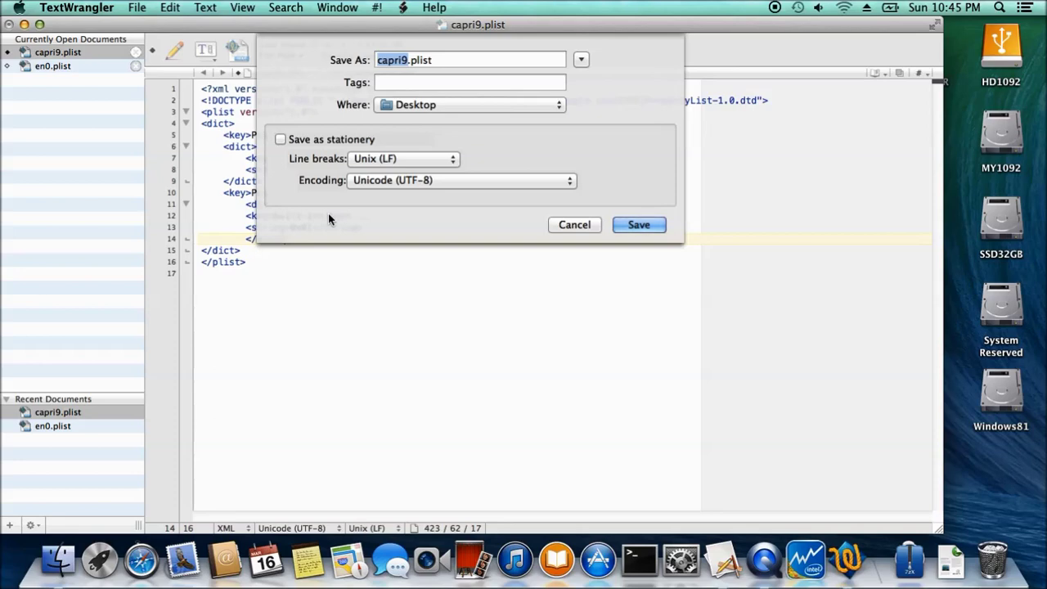
pyautogui.write('capri')
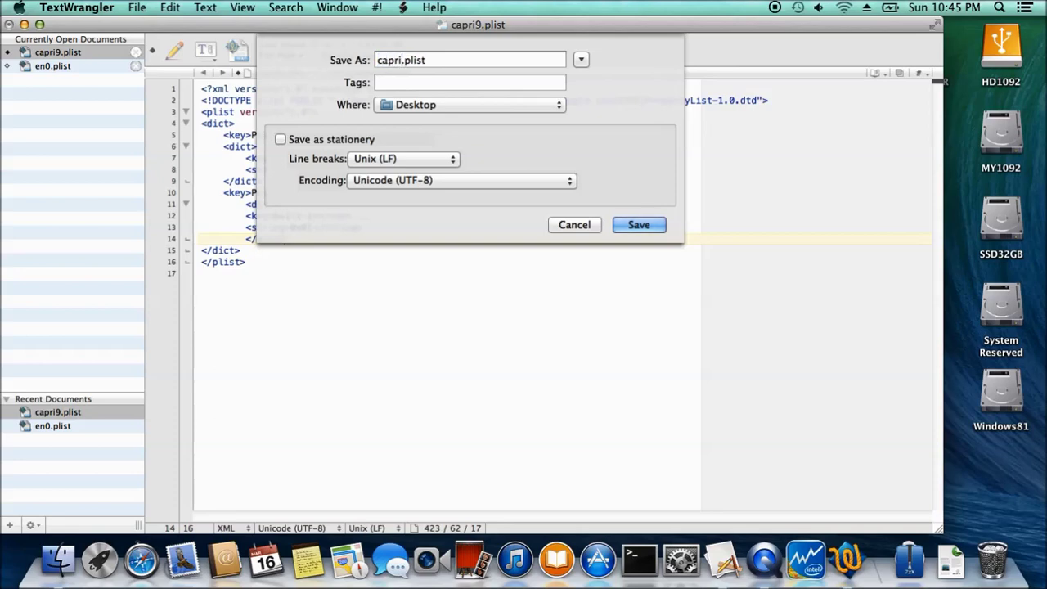
pyautogui.write('3_en0')
pyautogui.click(650, 227)
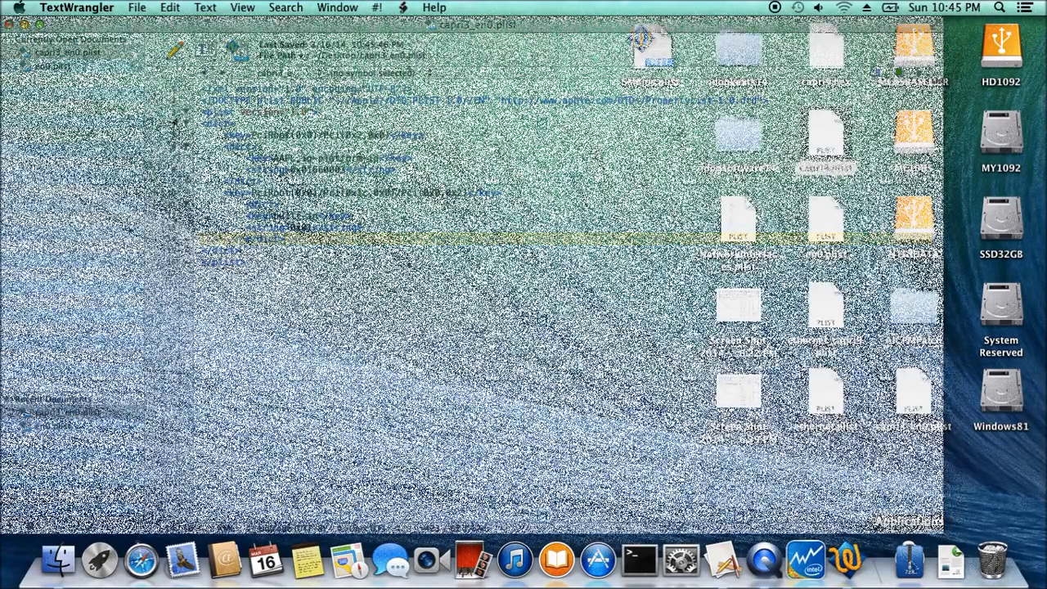
# Launch OSX86Tools from the Applications folder and open its editor for adding EFI strings and boot flags
pyautogui.click(910, 562)
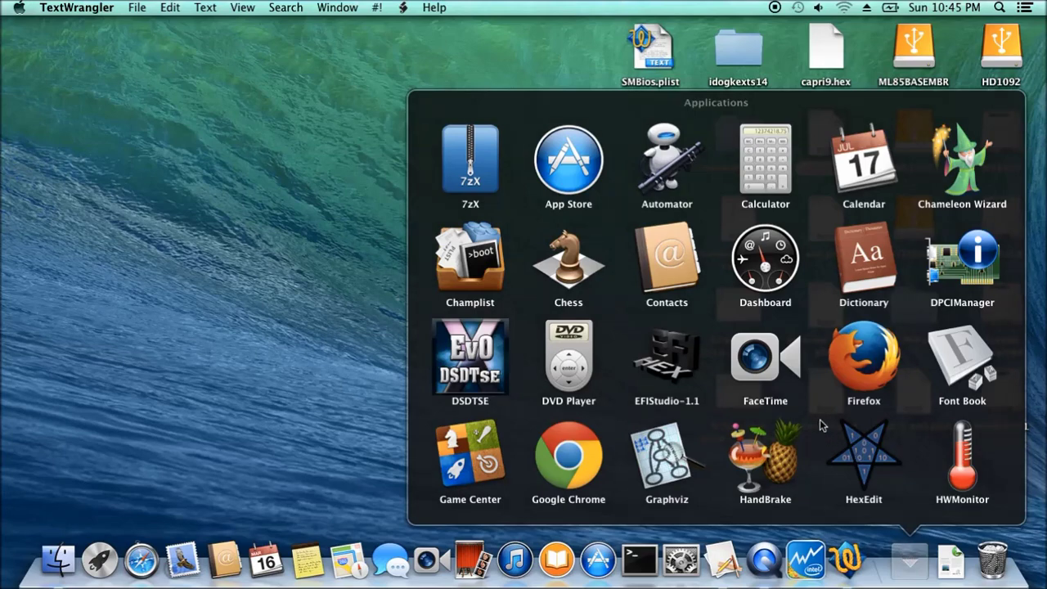
pyautogui.scroll(-5, 821, 424)
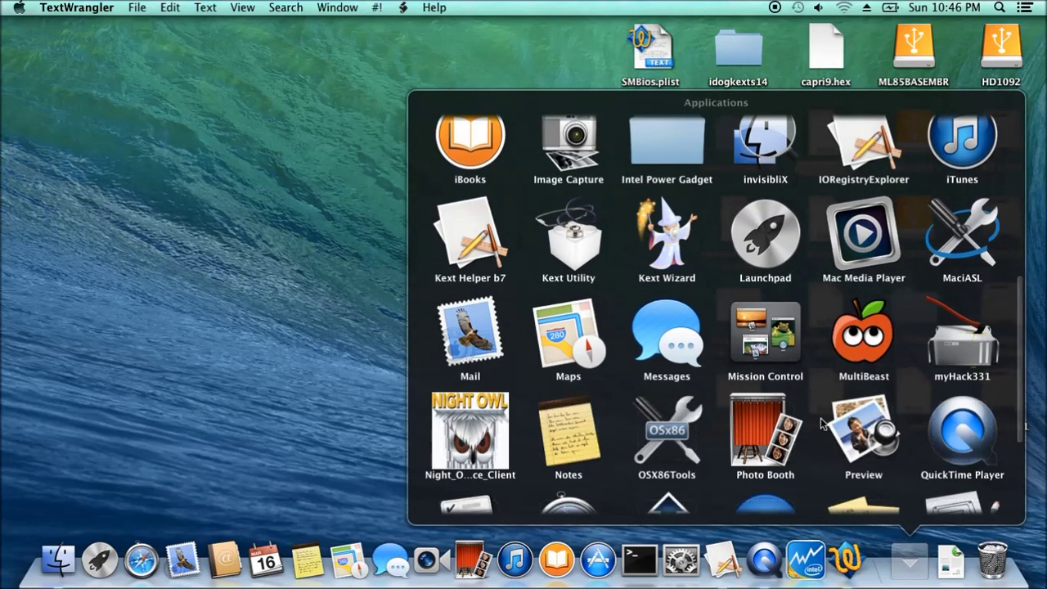
pyautogui.scroll(-1, 821, 425)
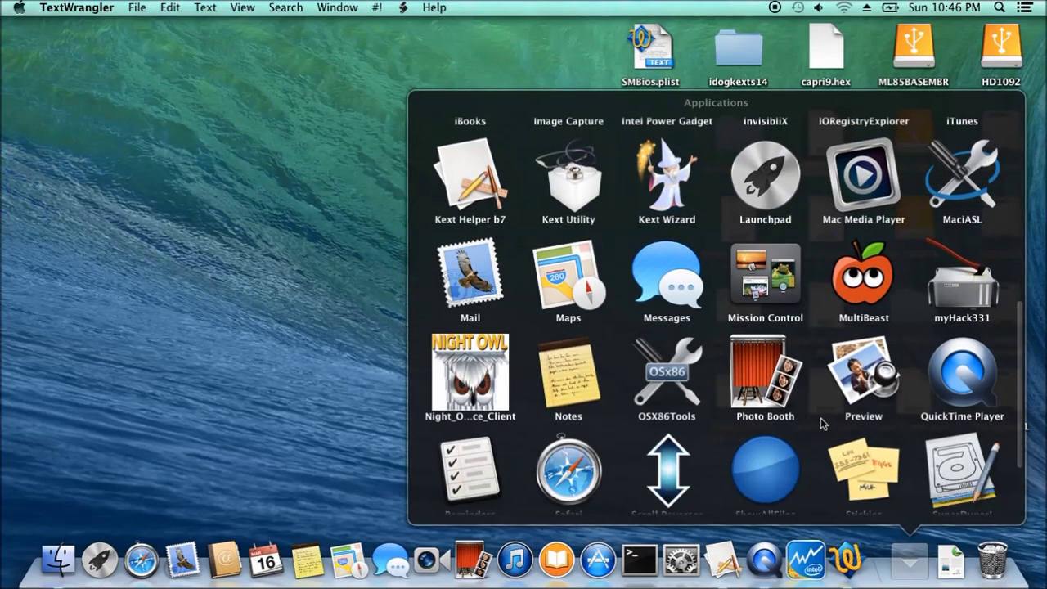
pyautogui.click(668, 378)
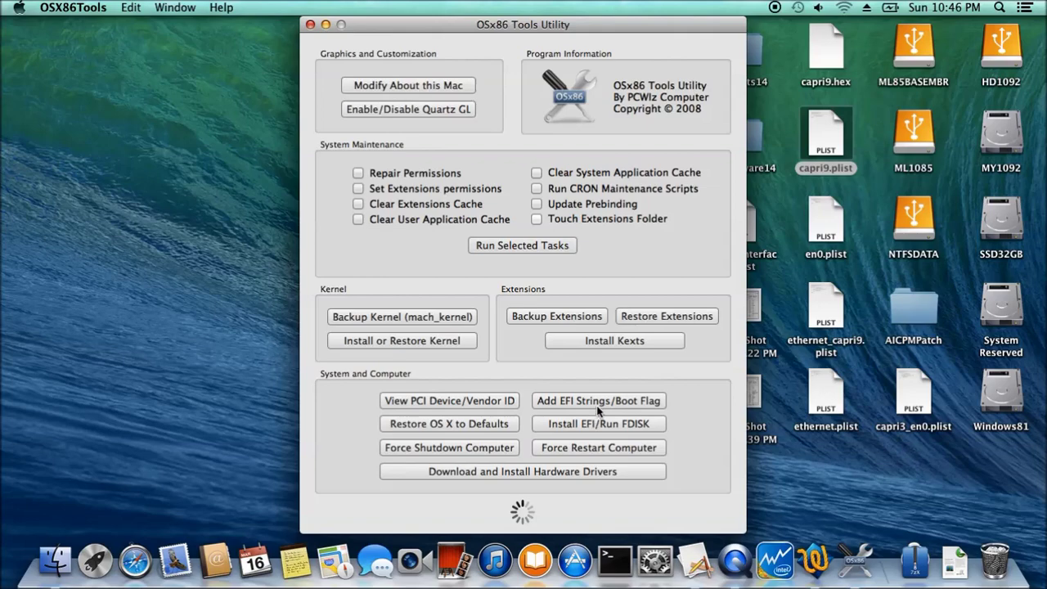
pyautogui.click(602, 401)
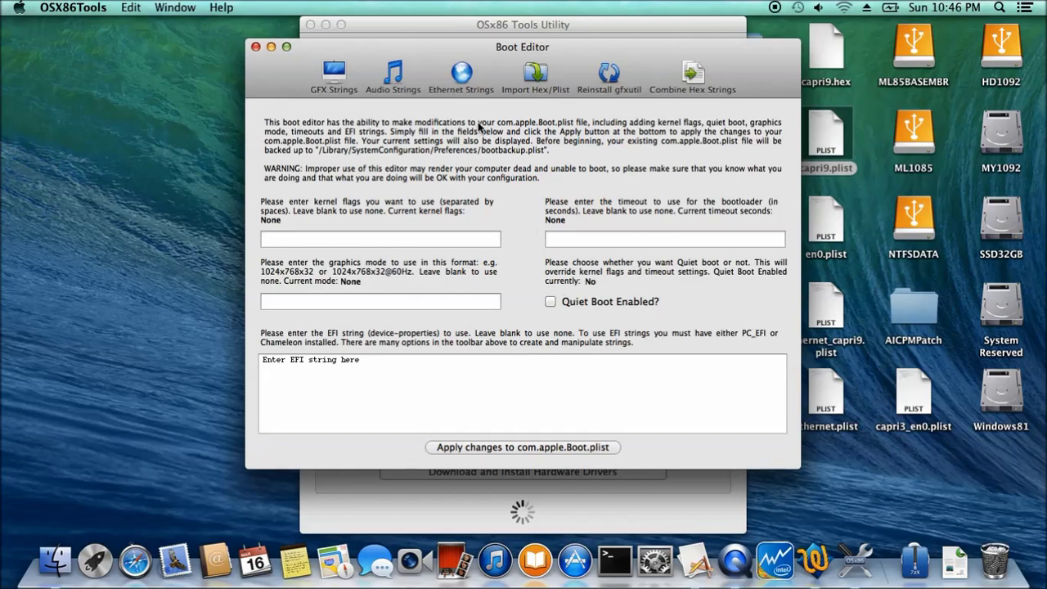
# Import capri3_en0.plist from the Desktop to generate its hexadecimal EFI string
pyautogui.click(534, 75)
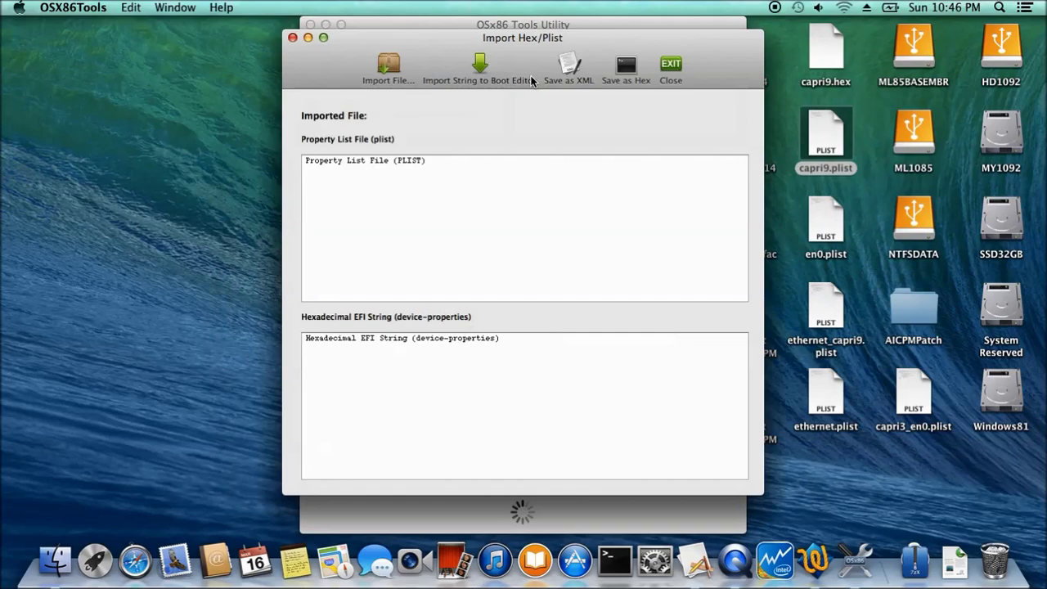
pyautogui.click(385, 69)
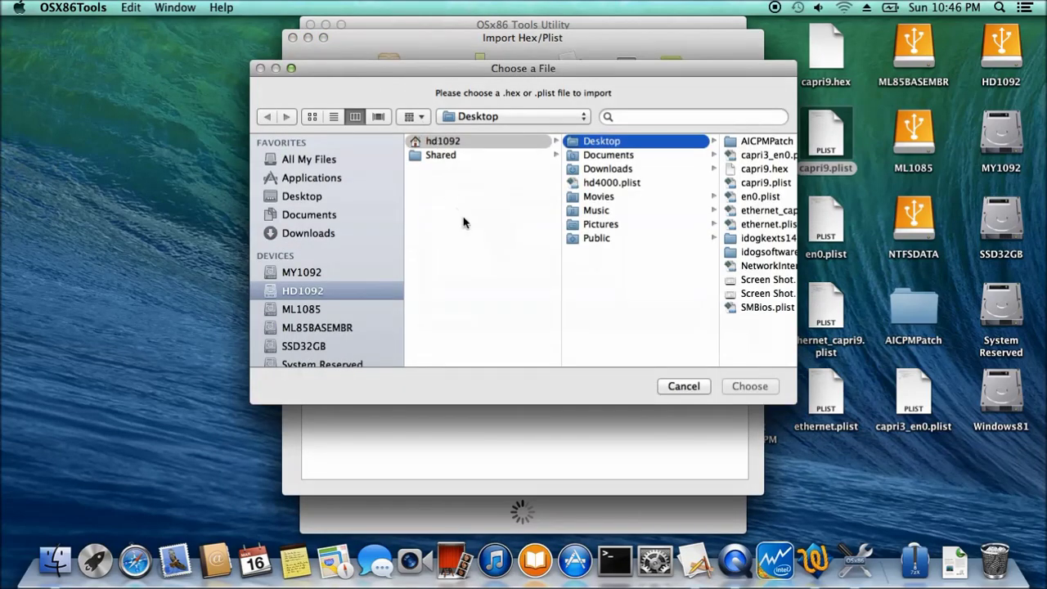
pyautogui.click(757, 158)
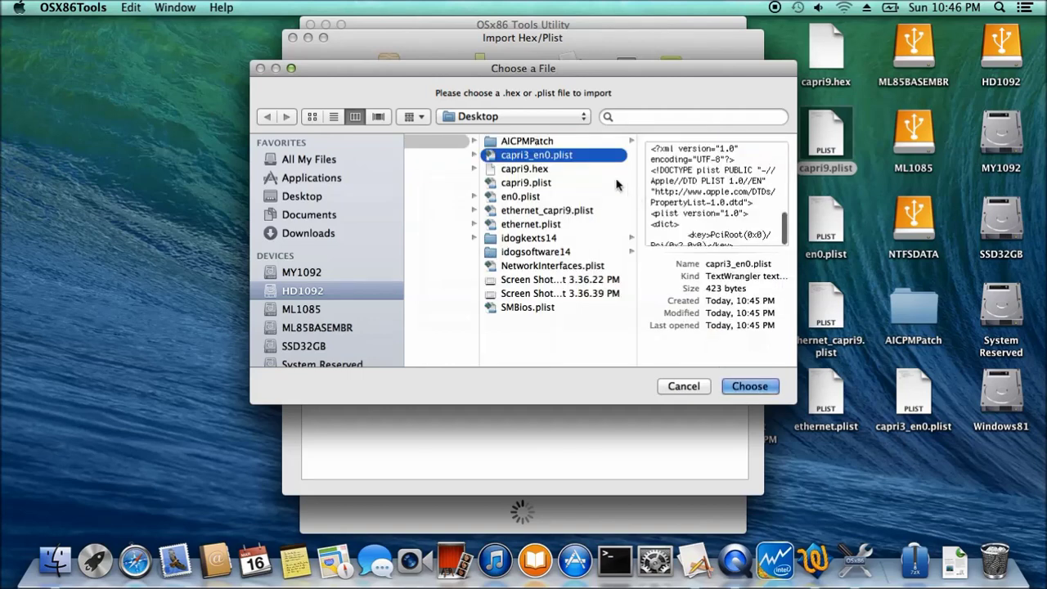
pyautogui.click(749, 386)
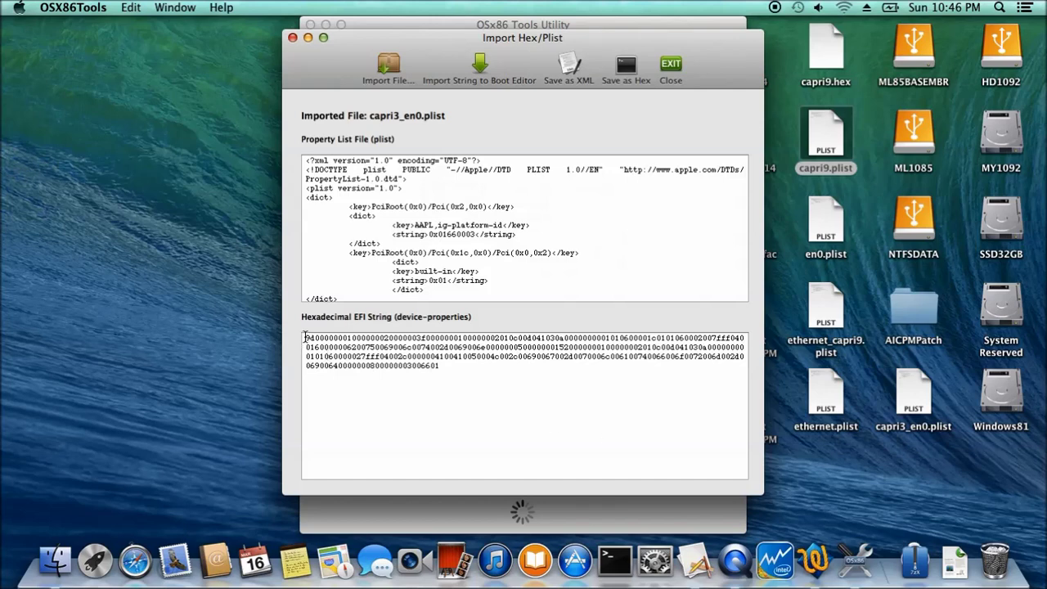
# Copy the entire hexadecimal EFI device-properties string to the clipboard
pyautogui.moveTo(305, 337); pyautogui.dragTo(424, 364)
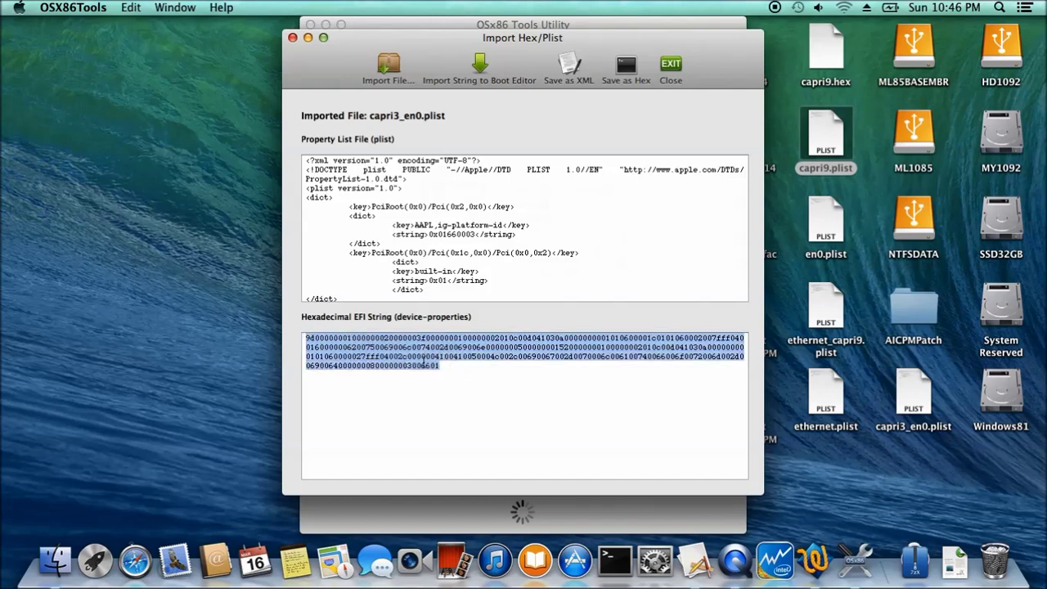
pyautogui.rightClick(406, 325)
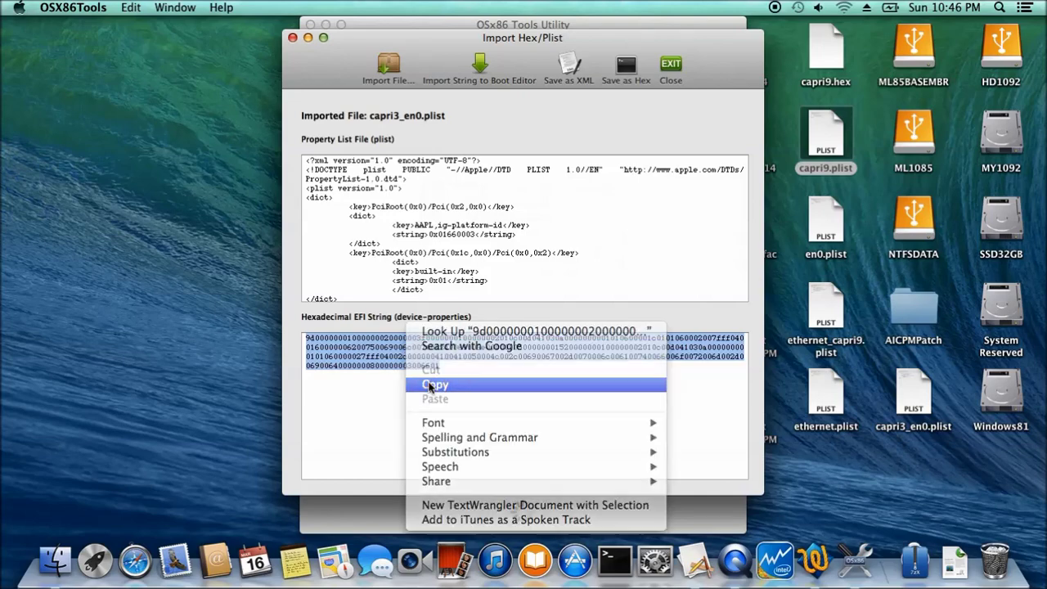
pyautogui.click(430, 385)
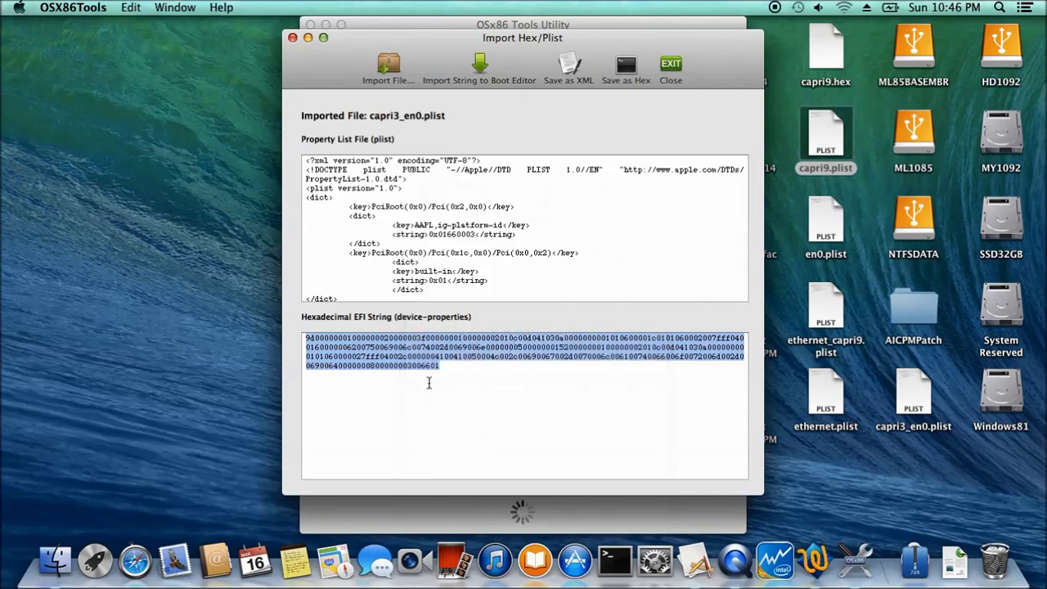
# Open the Extra folder on the HD1092 volume
pyautogui.click(1003, 43)
pyautogui.doubleClick(1003, 42)
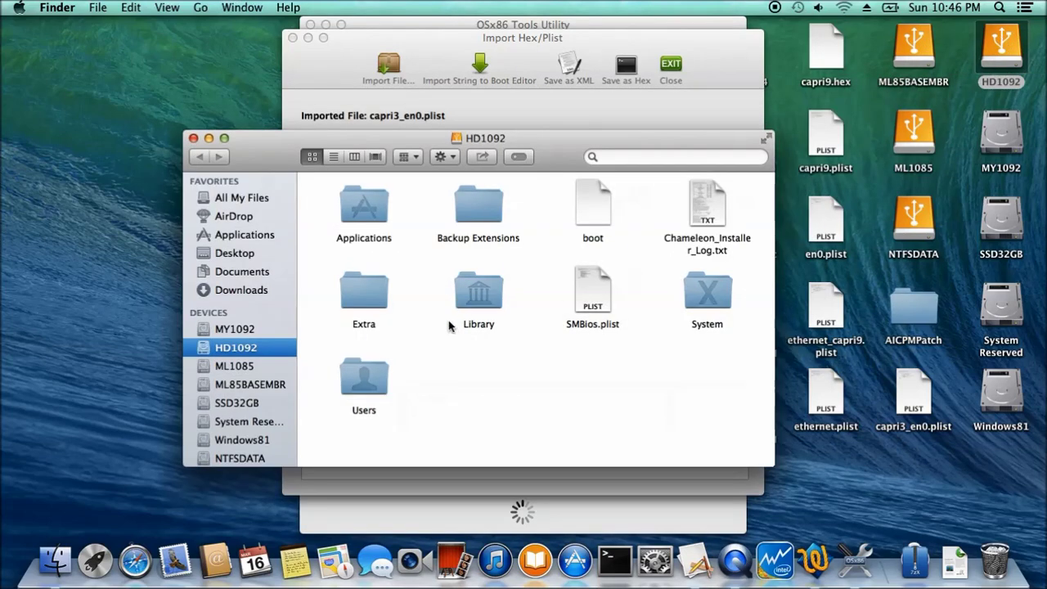
pyautogui.click(358, 302)
pyautogui.doubleClick(358, 302)
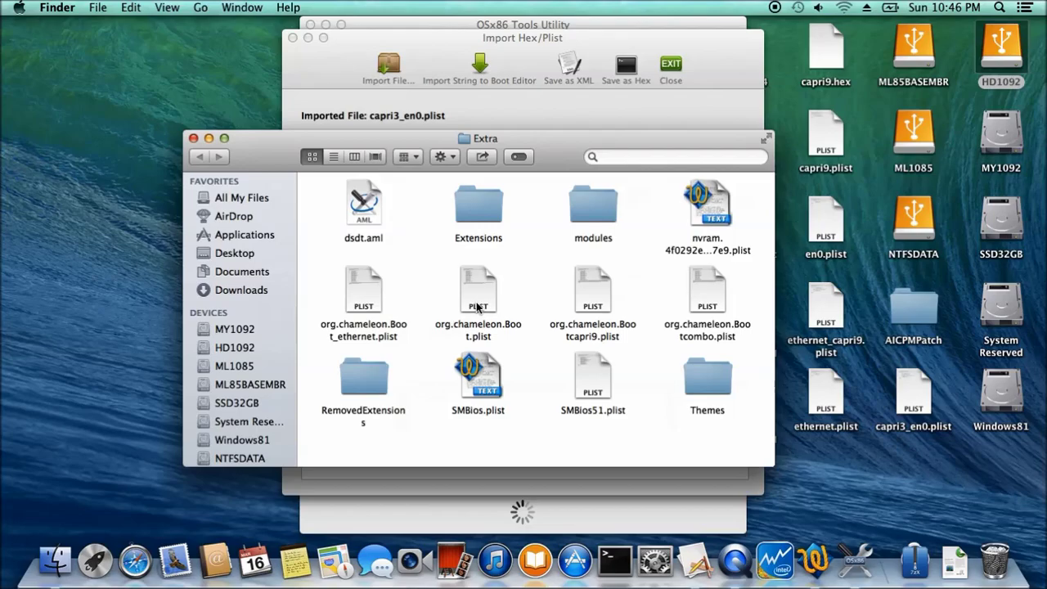
# Open org.chameleon.Boot.plist with Chameleon Wizard and decline installing the command line developer tools
pyautogui.click(478, 306)
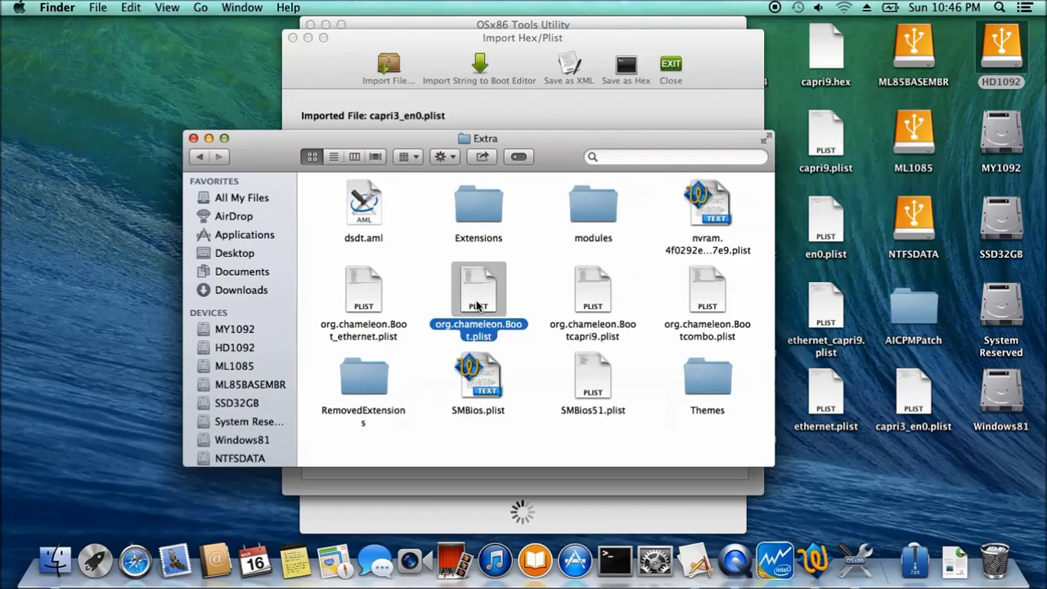
pyautogui.doubleClick(477, 304)
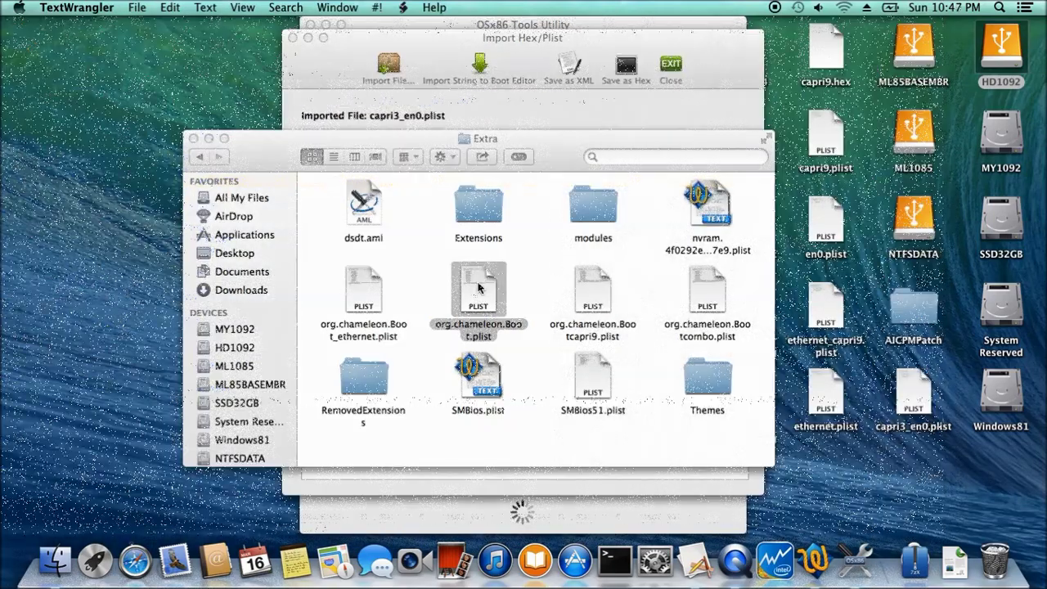
pyautogui.rightClick(480, 287)
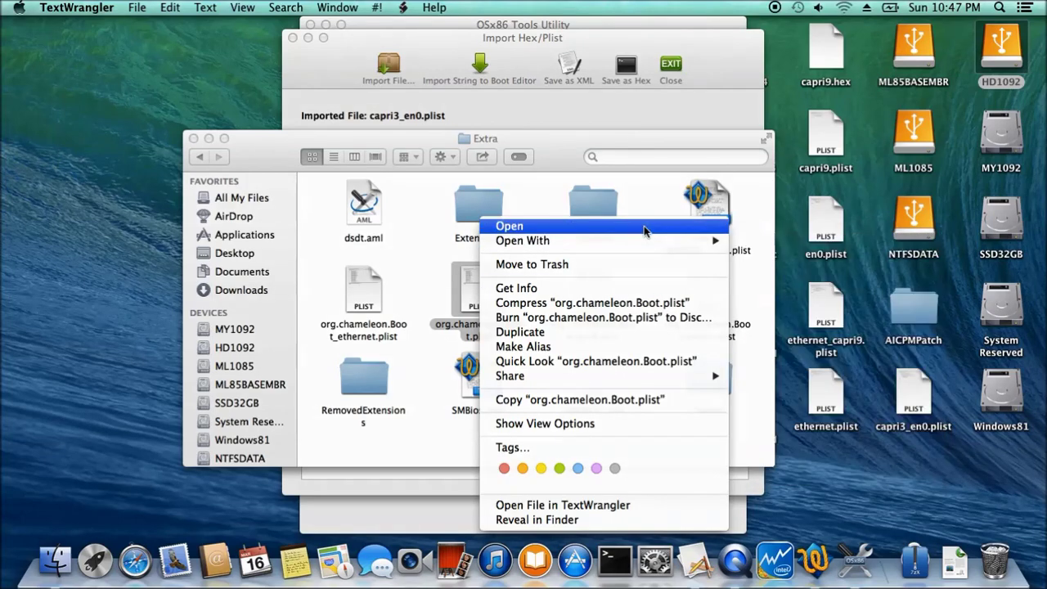
pyautogui.moveTo(678, 247)
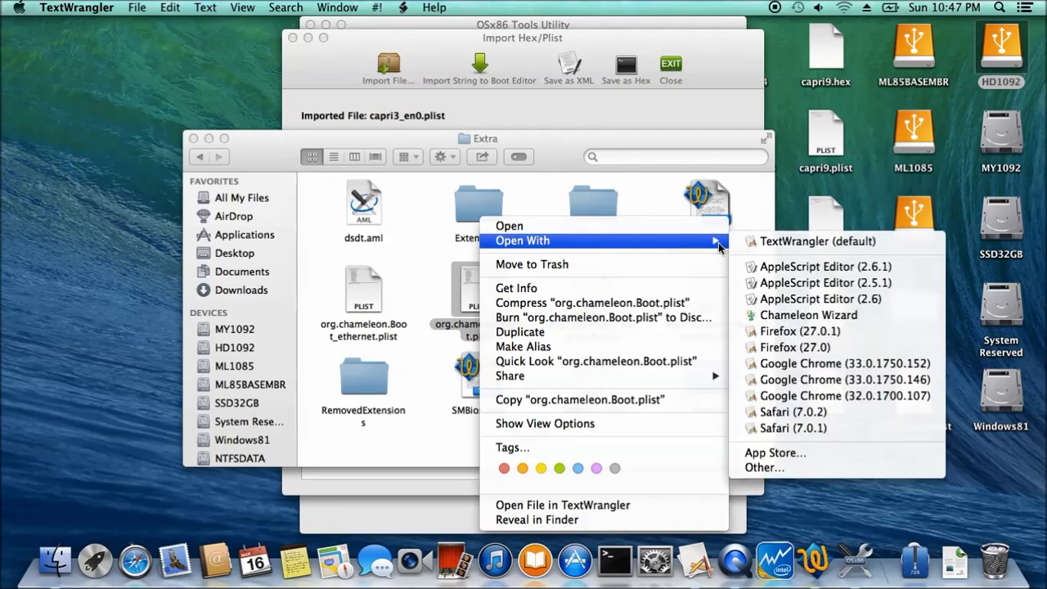
pyautogui.click(778, 321)
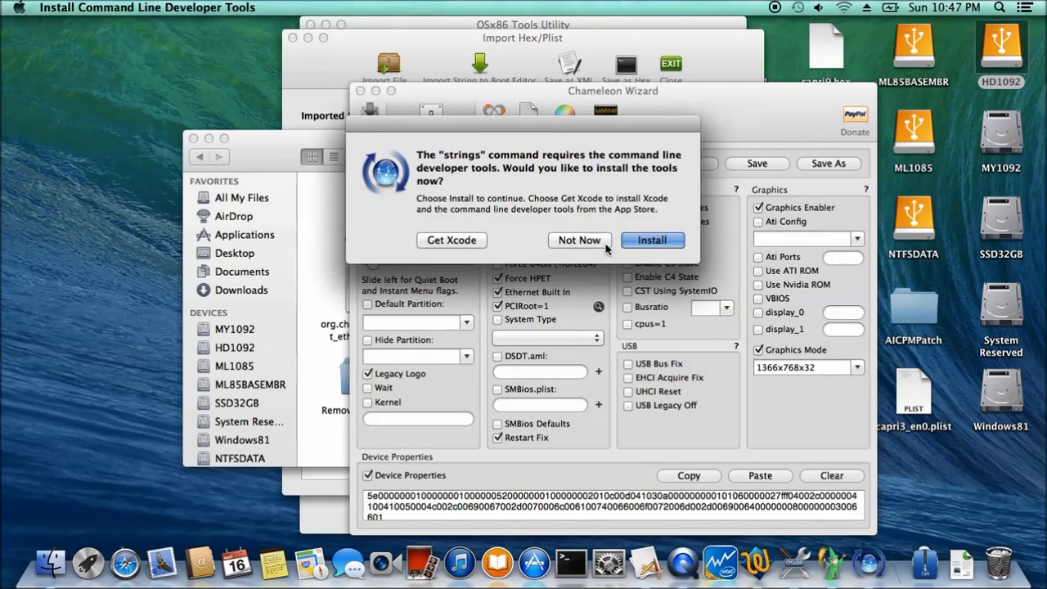
pyautogui.click(589, 241)
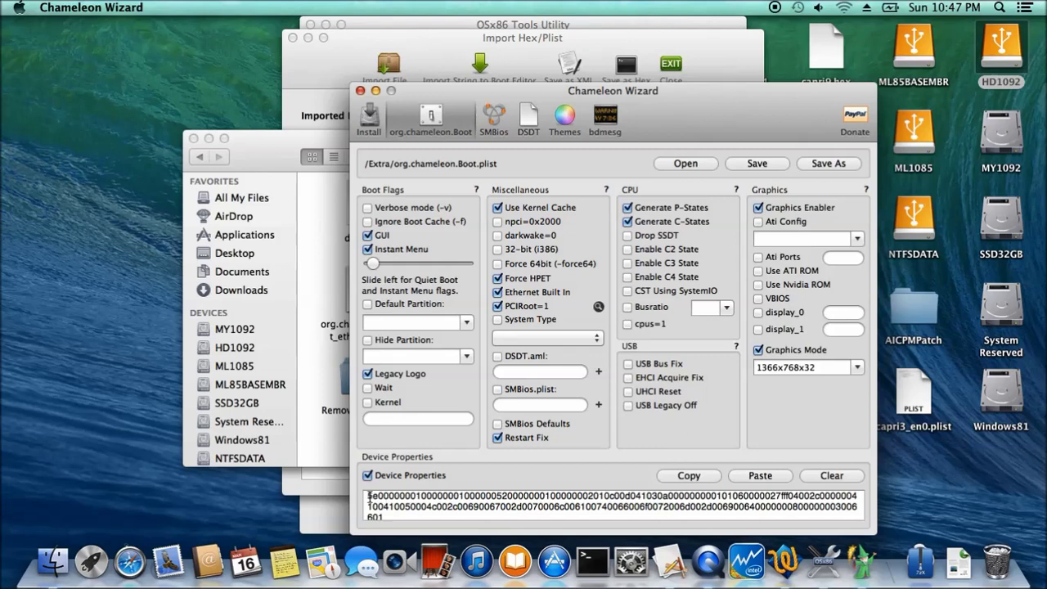
# Replace the whole Device Properties string with the copied hexadecimal EFI string, and disable Force HPET and PCIRoot=1
pyautogui.moveTo(365, 495); pyautogui.dragTo(458, 514)
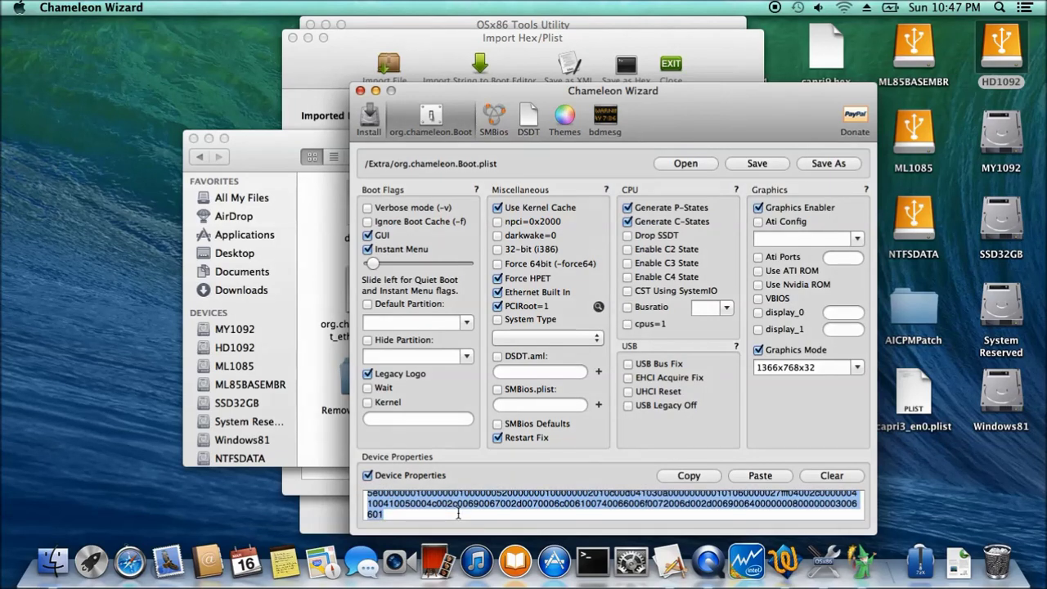
pyautogui.press('super+v')
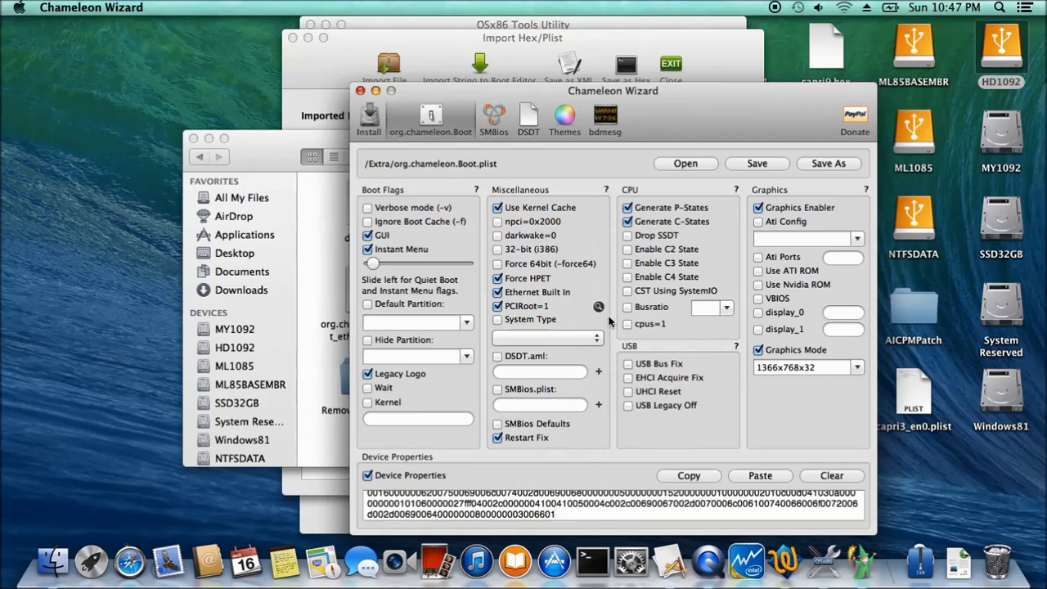
pyautogui.click(497, 278)
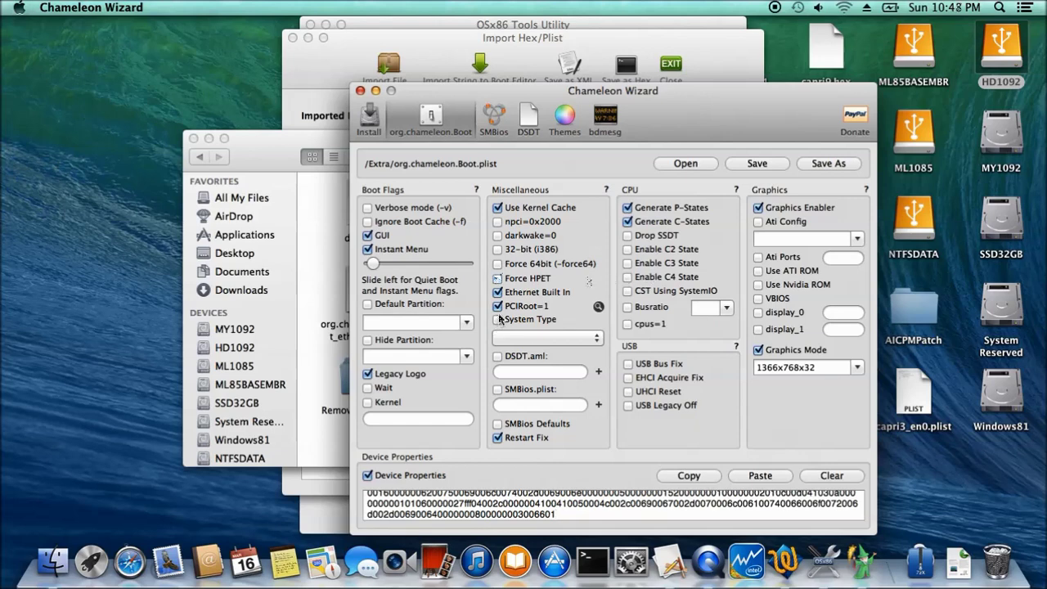
pyautogui.click(497, 306)
# Save the boot configuration and review the saved org.chameleon.Boot.plist in TextWrangler, closing the windows when done
pyautogui.click(756, 165)
pyautogui.click(360, 90)
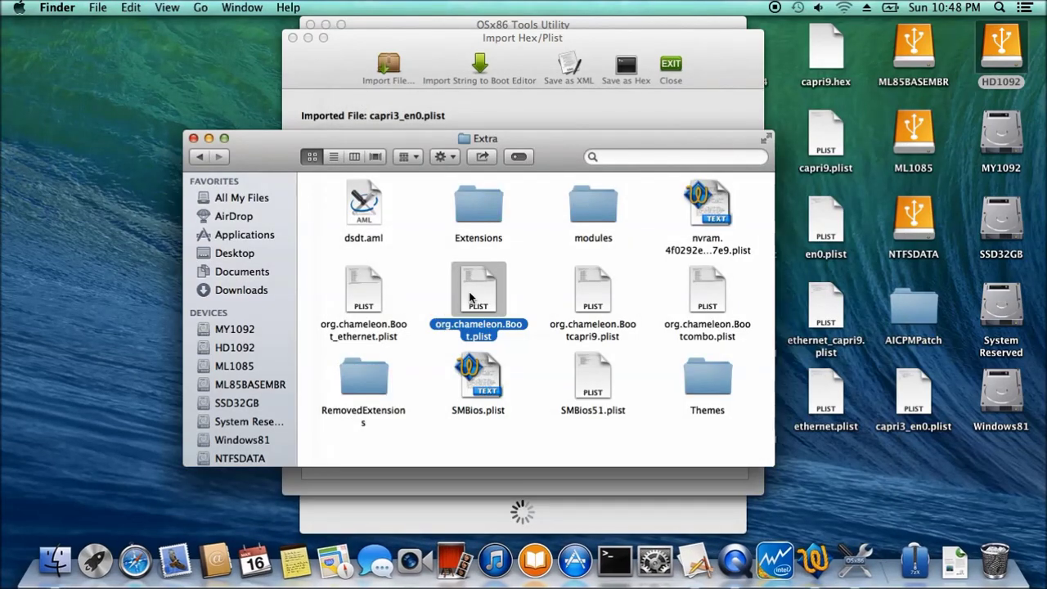
pyautogui.doubleClick(485, 282)
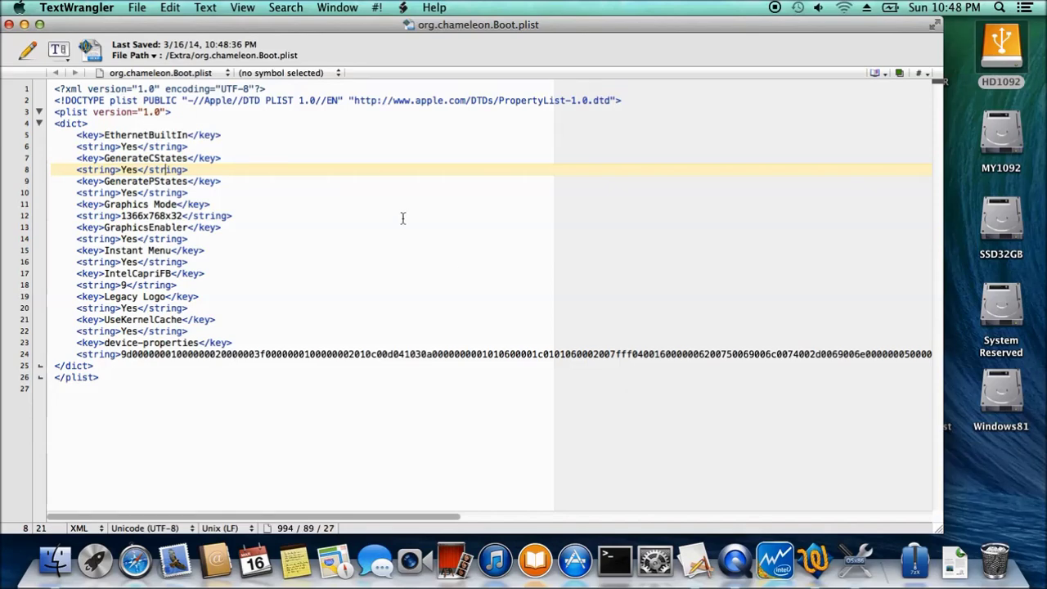
pyautogui.click(9, 24)
pyautogui.click(193, 139)
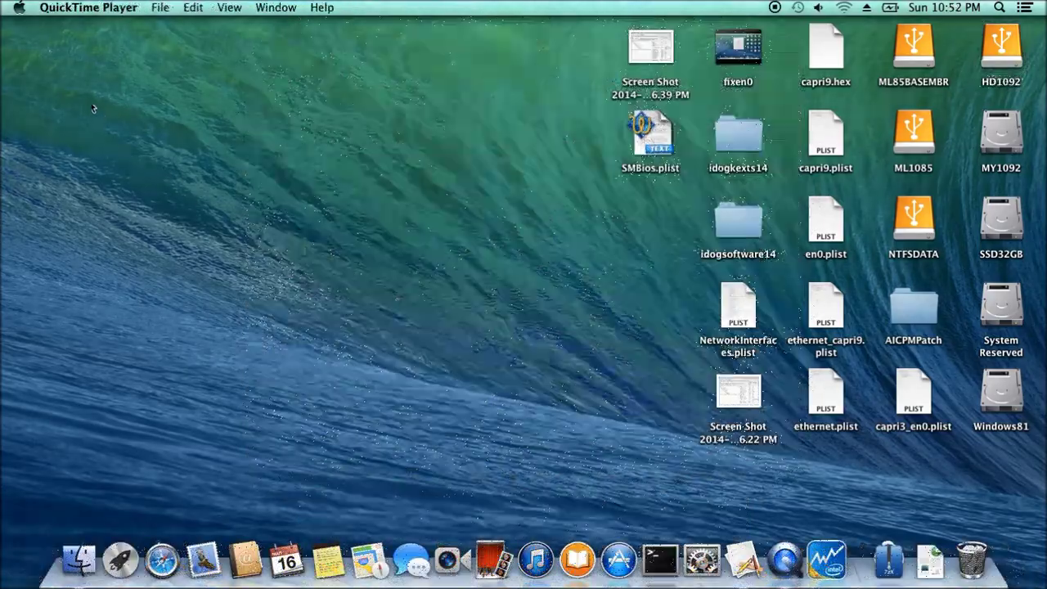
# View the system information in About This Mac and close it
pyautogui.click(18, 9)
pyautogui.click(62, 26)
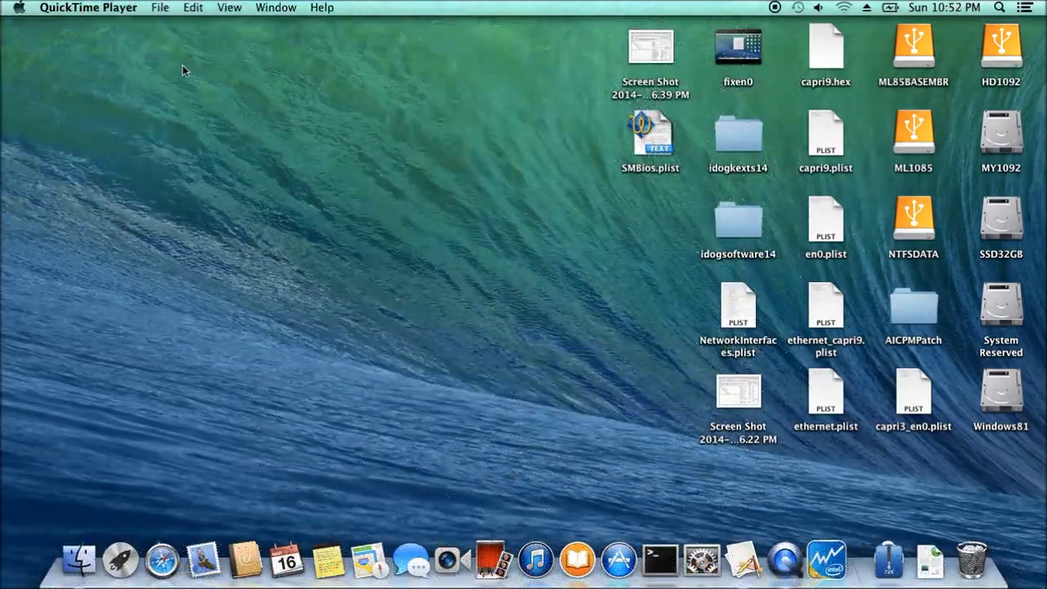
pyautogui.click(413, 78)
# Launch IORegistryExplorer, search the registry for en0 and examine its IOBuiltin property
pyautogui.click(749, 563)
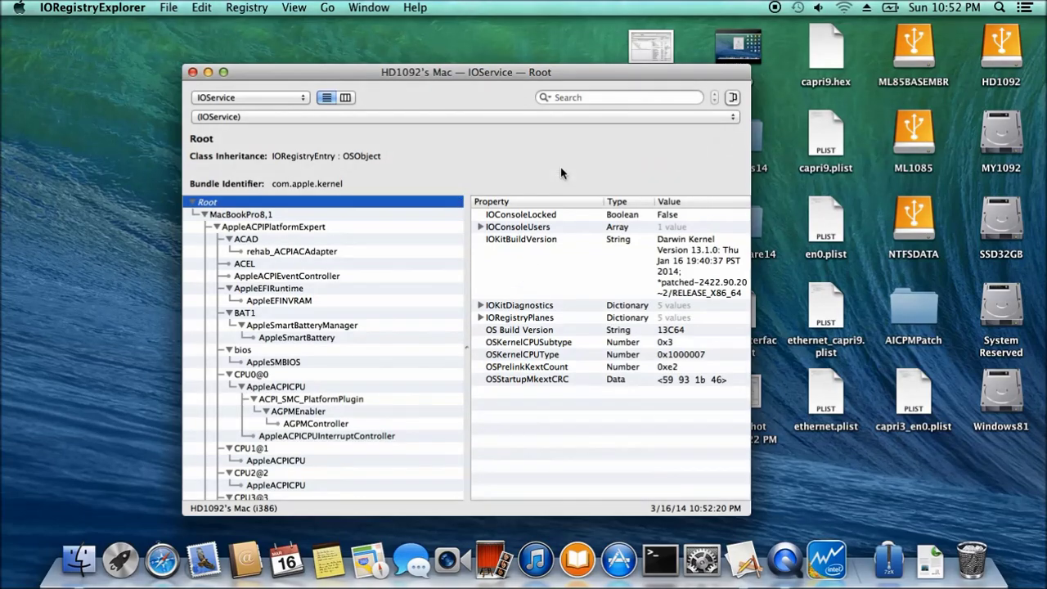
pyautogui.click(571, 98)
pyautogui.write('en0')
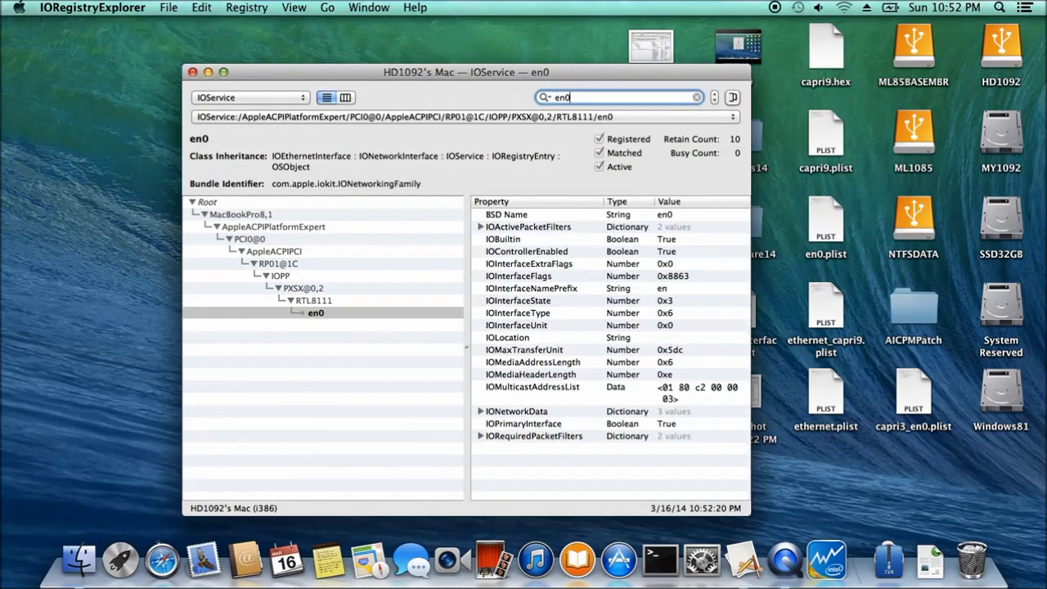
pyautogui.click(544, 240)
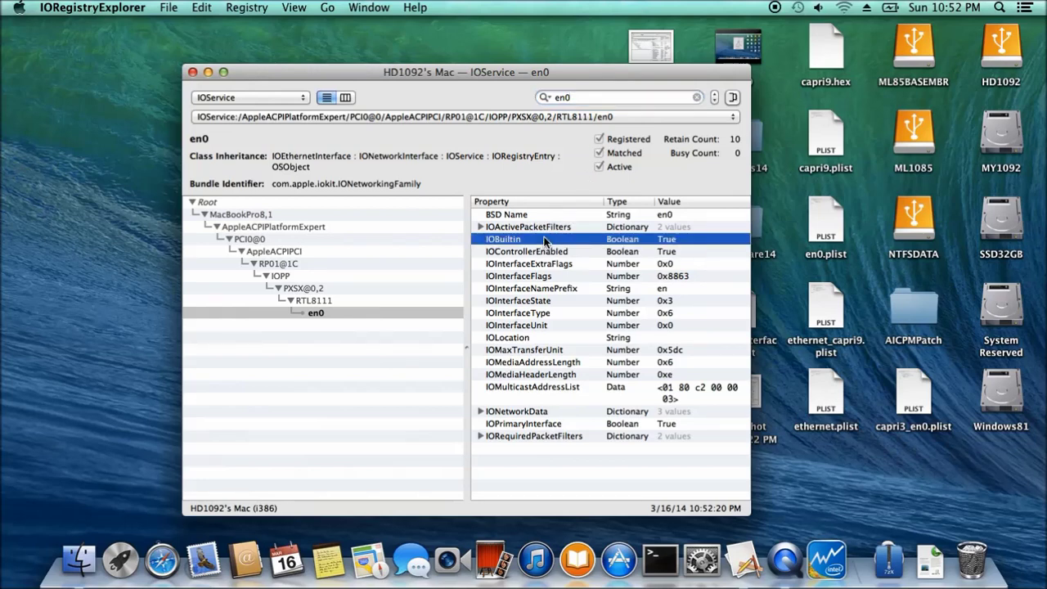